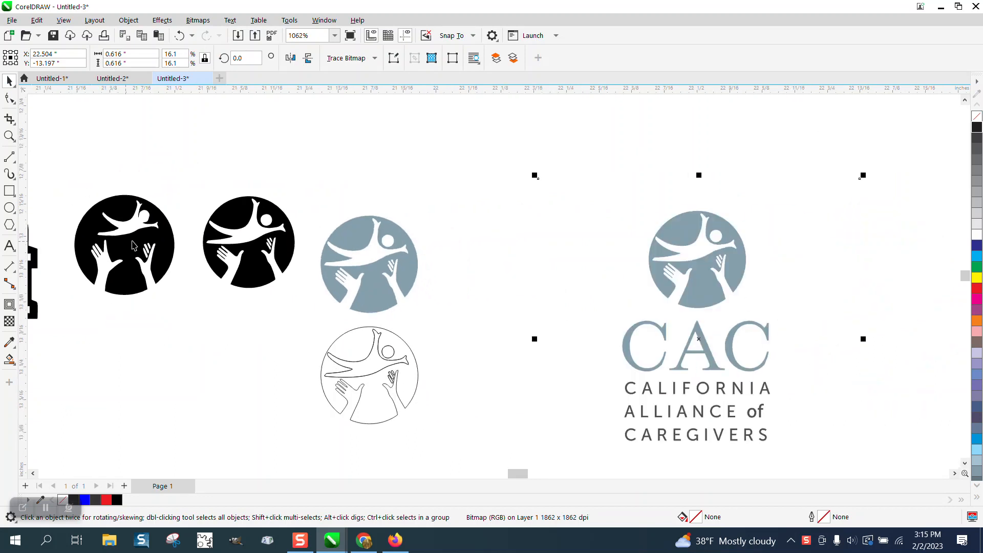
# Crop the logo bitmap to a rectangle about 0.358 by 0.266 inches around the CAC lettering and the three text lines
pyautogui.press('z')
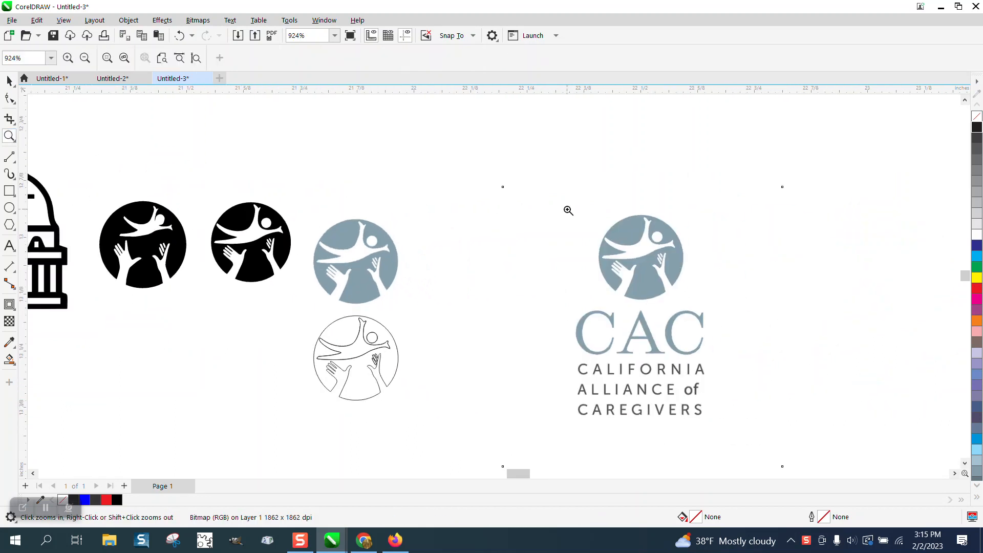
pyautogui.moveTo(542, 212); pyautogui.dragTo(741, 429)
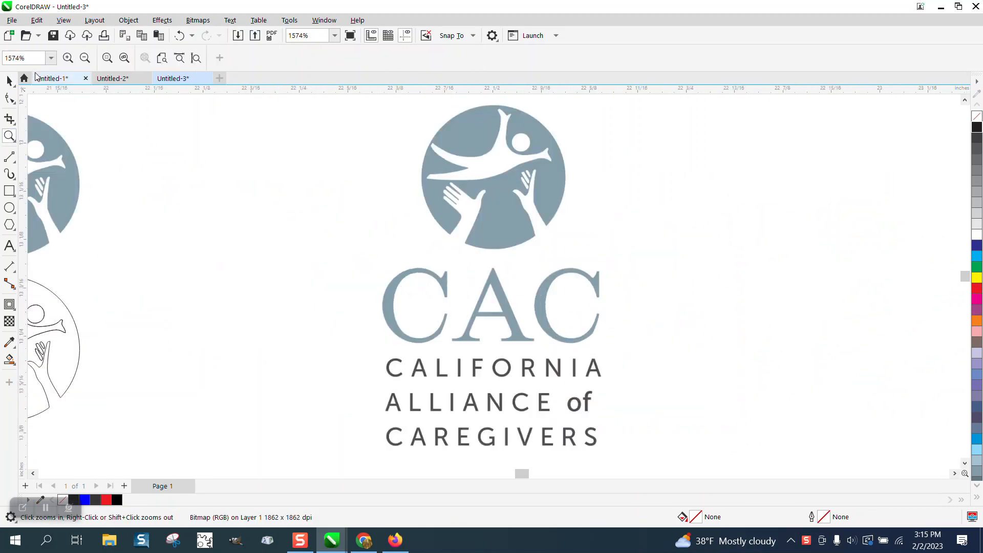
pyautogui.press('space')
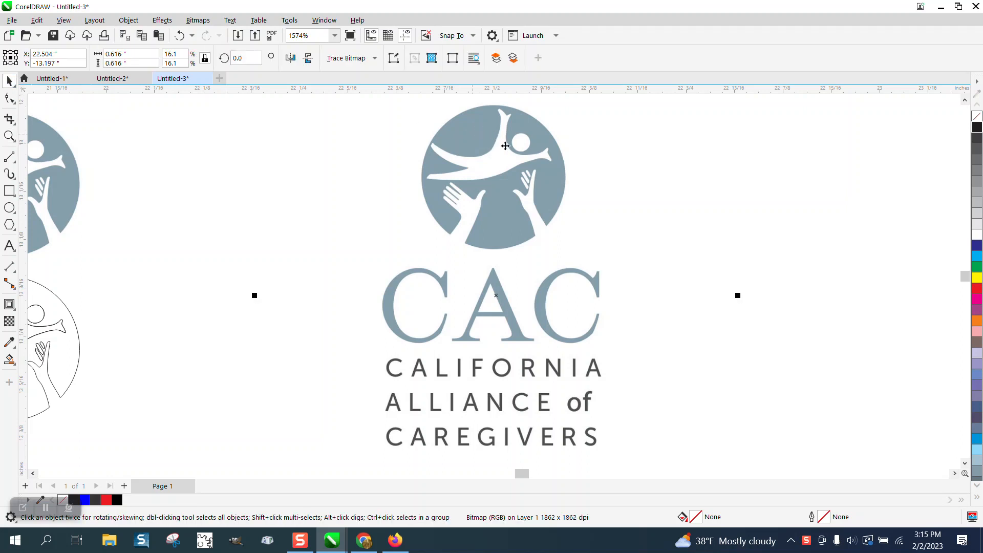
pyautogui.scroll(-2, 344, 255)
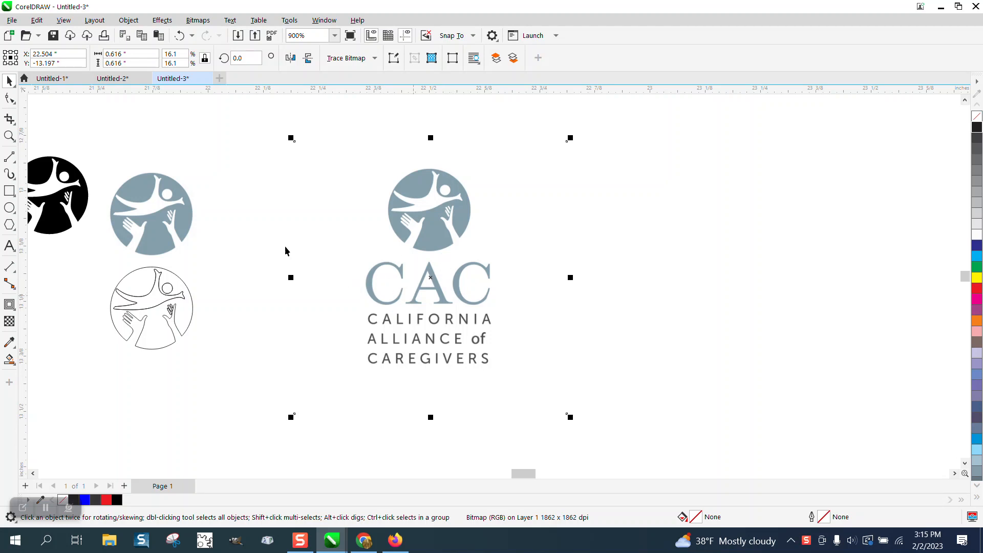
pyautogui.click(13, 124)
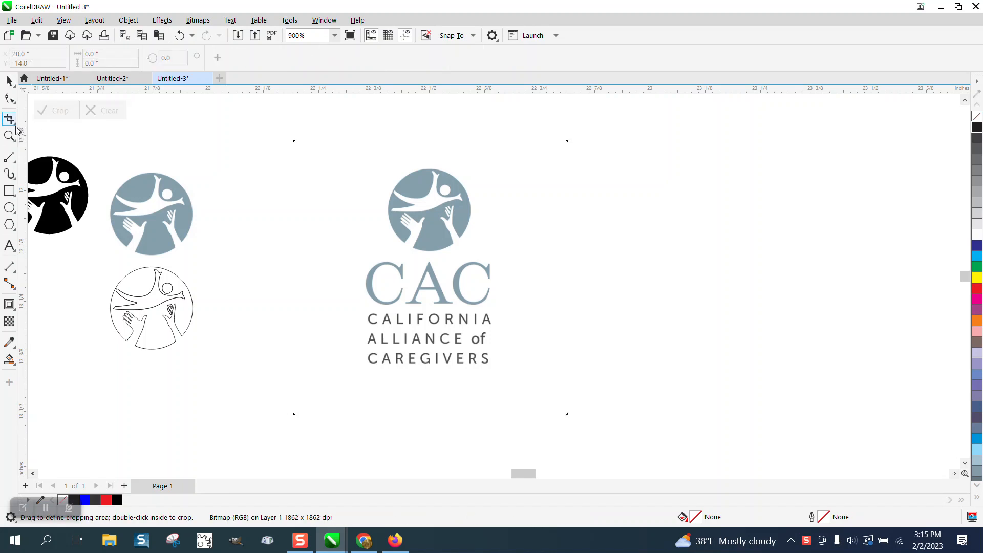
pyautogui.click(14, 124)
pyautogui.click(37, 119)
pyautogui.moveTo(357, 257); pyautogui.dragTo(516, 374)
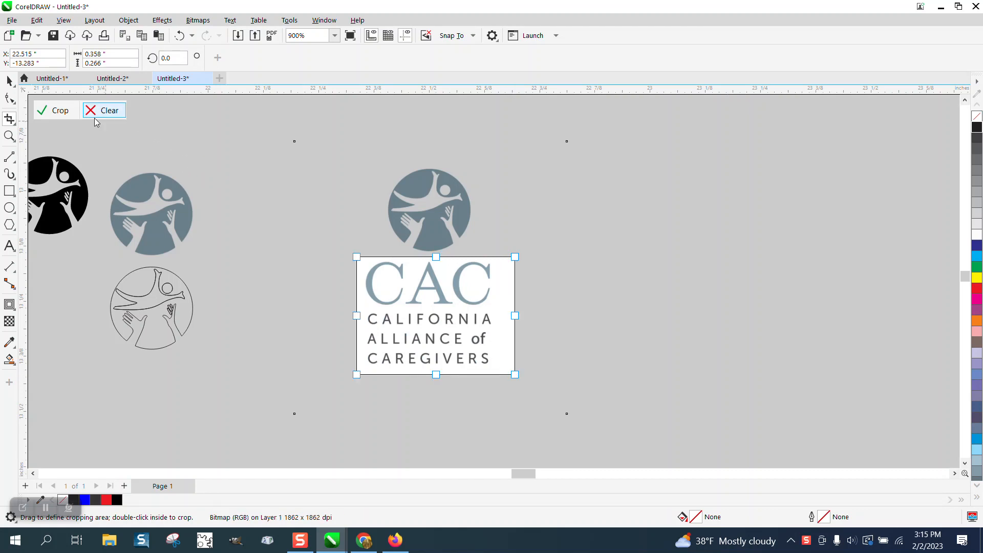
pyautogui.click(63, 112)
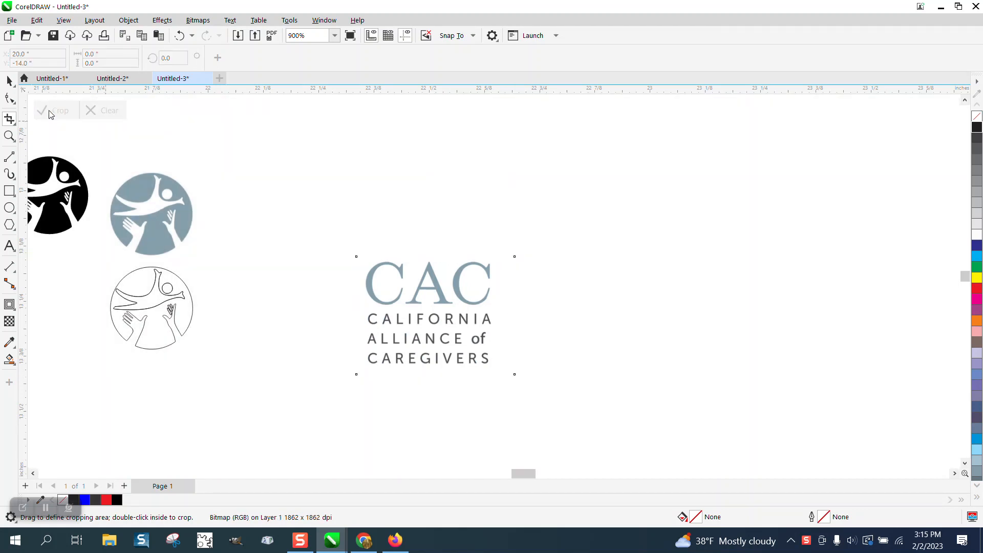
# Outline-trace the cropped bitmap as Clipart with Background color removed automatically, and place the traced group beside the original
pyautogui.click(9, 82)
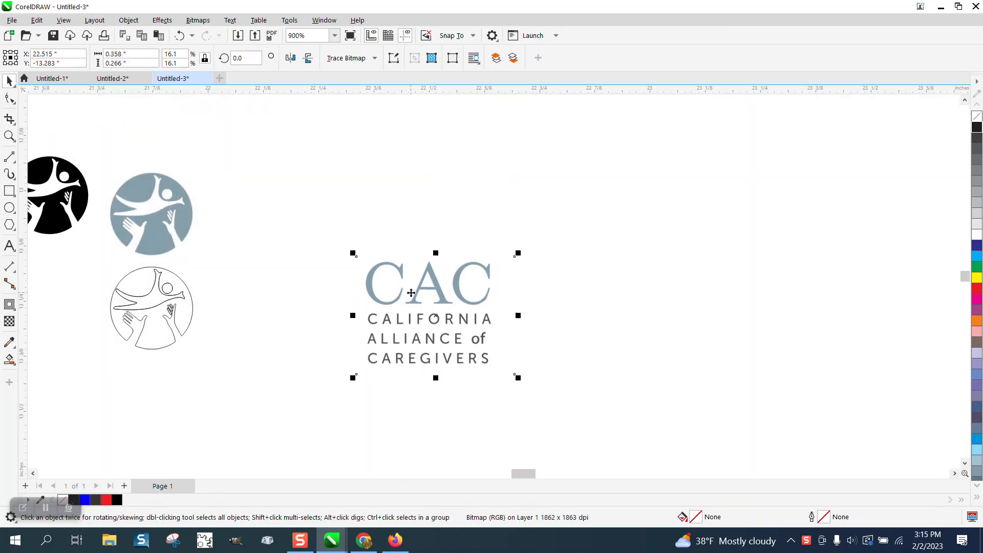
pyautogui.click(375, 59)
pyautogui.moveTo(379, 100)
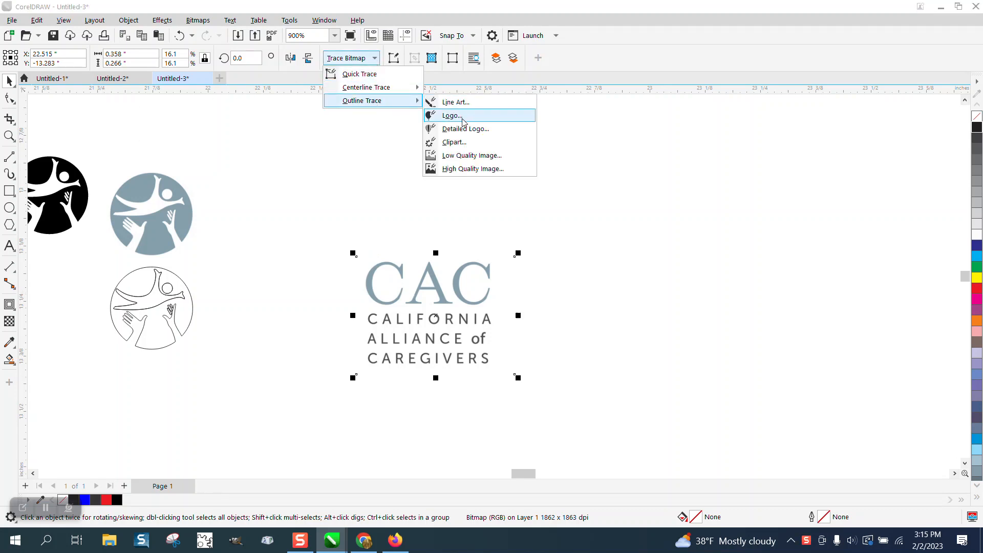
pyautogui.click(455, 142)
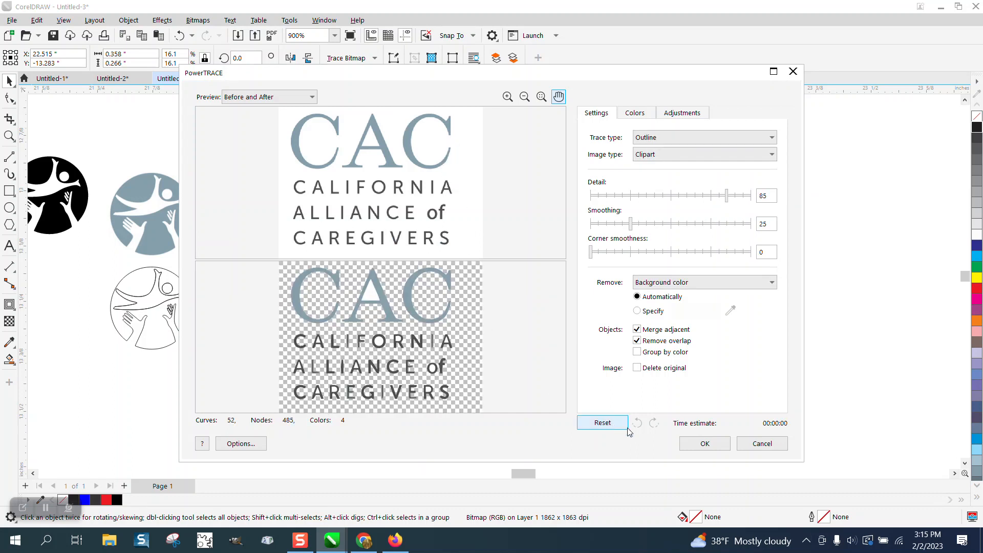
pyautogui.click(705, 443)
pyautogui.moveTo(434, 318); pyautogui.dragTo(592, 316)
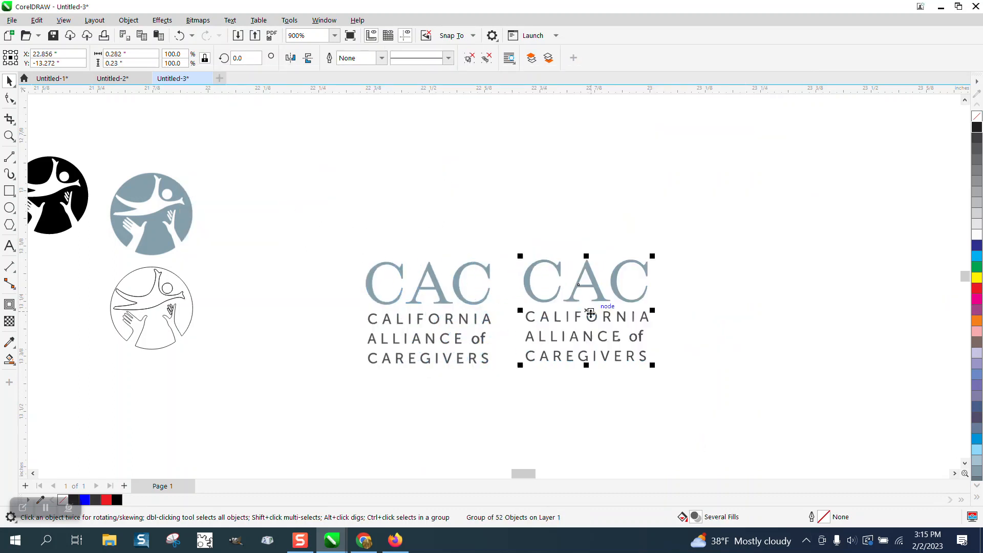
# Inspect the traced lettering's edges up close and ungroup the trace into separate objects
pyautogui.click(9, 135)
pyautogui.moveTo(551, 318); pyautogui.dragTo(681, 372)
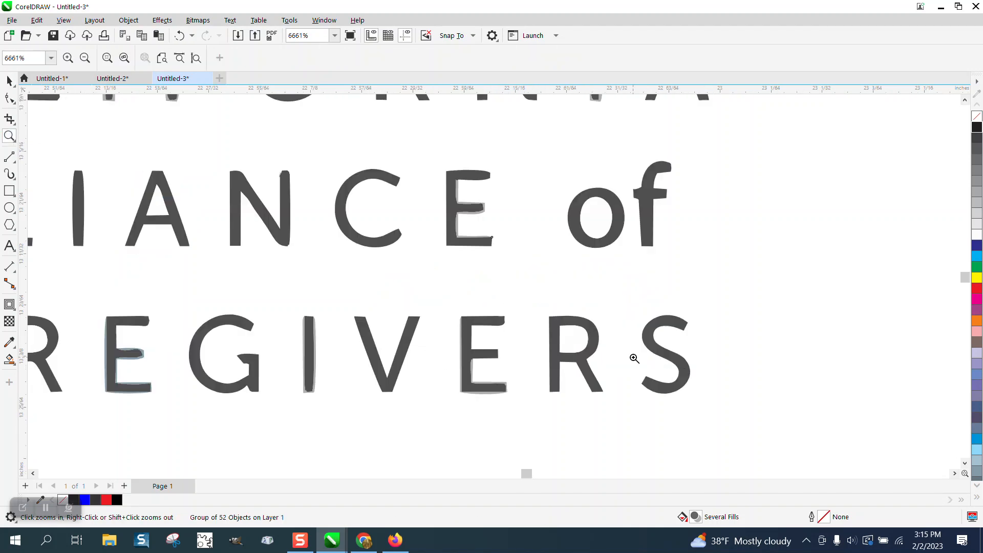
pyautogui.scroll(-1, 620, 356)
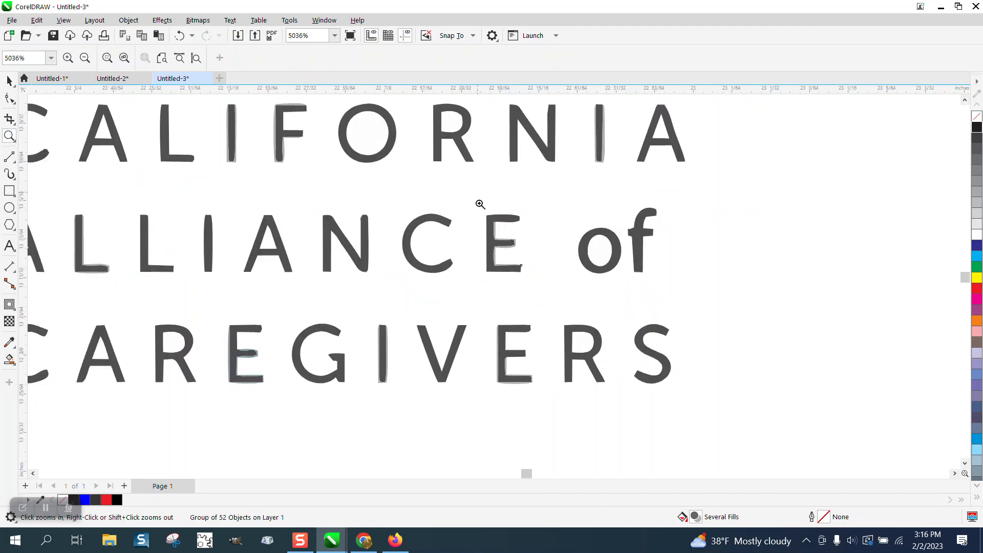
pyautogui.scroll(5, 553, 285)
pyautogui.scroll(-5, 502, 282)
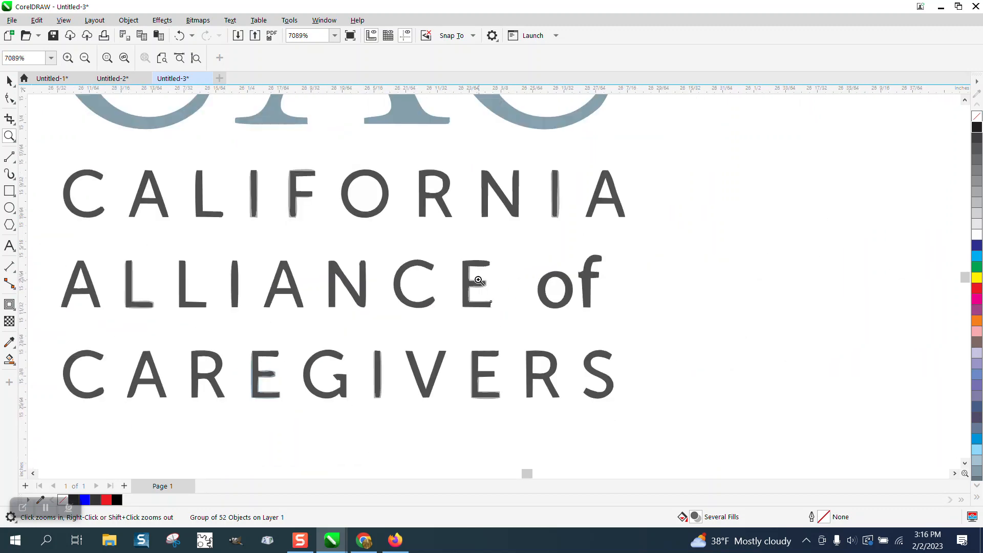
pyautogui.scroll(-4, 417, 267)
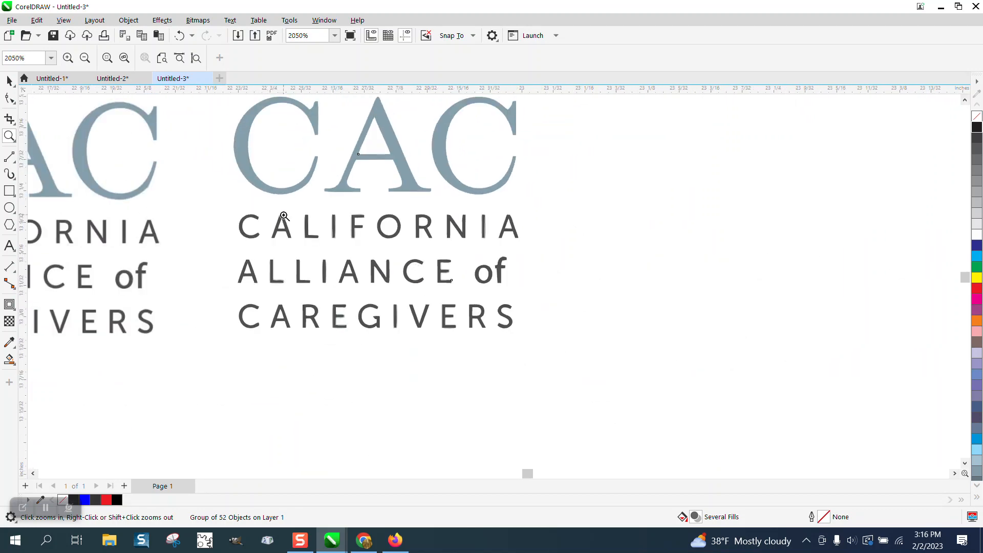
pyautogui.click(10, 81)
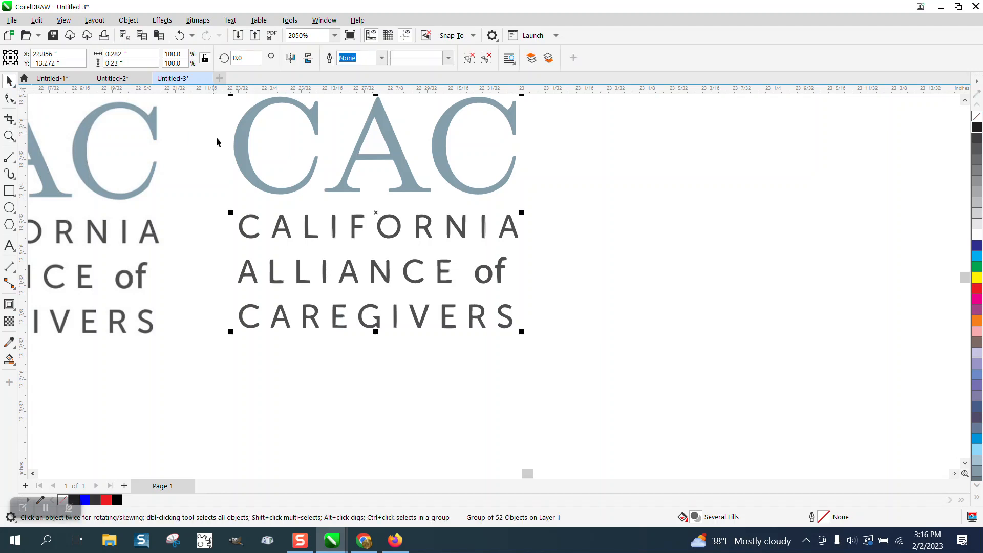
pyautogui.click(129, 20)
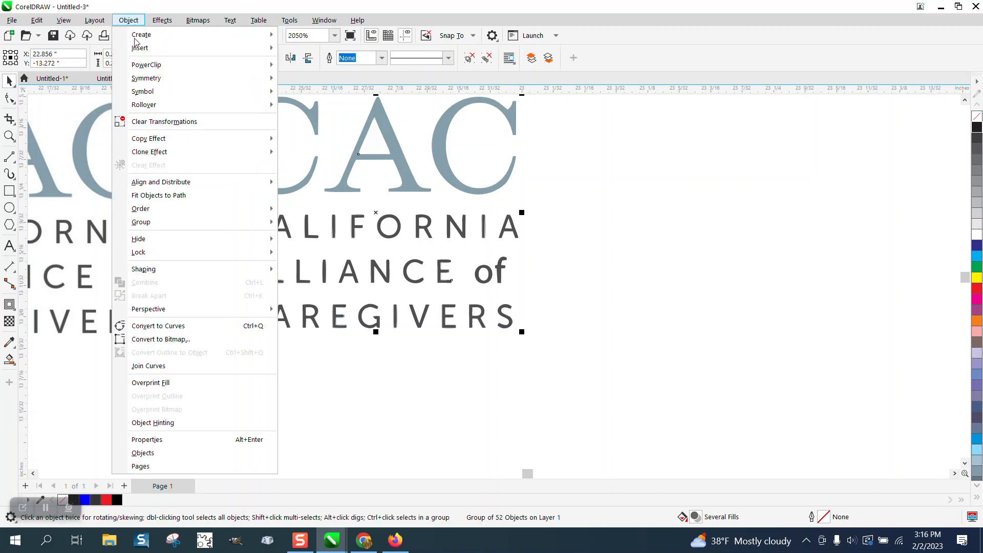
pyautogui.moveTo(153, 225)
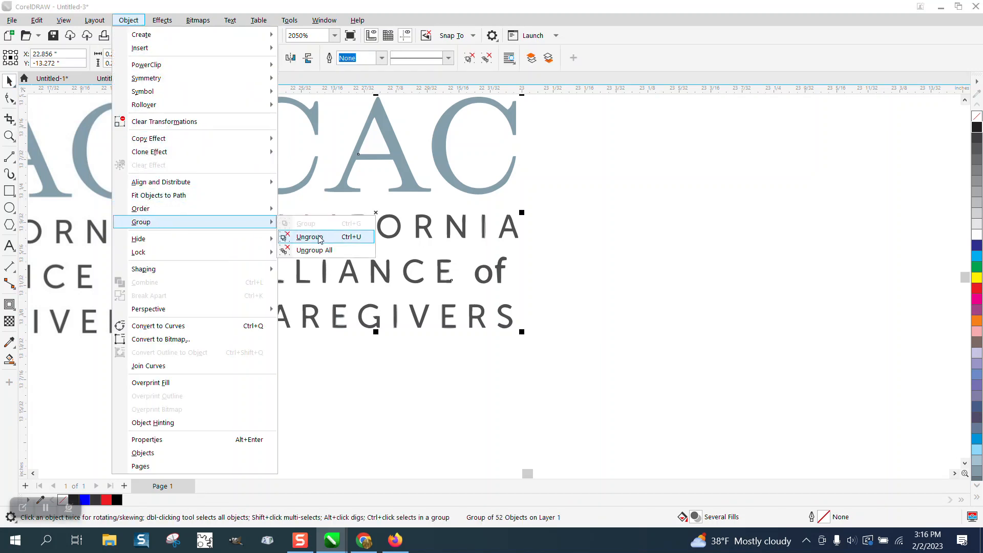
pyautogui.click(313, 237)
pyautogui.click(585, 232)
# Nudge the three large blue CAC letters of the trace 2 inches to the right, one at a time
pyautogui.click(501, 191)
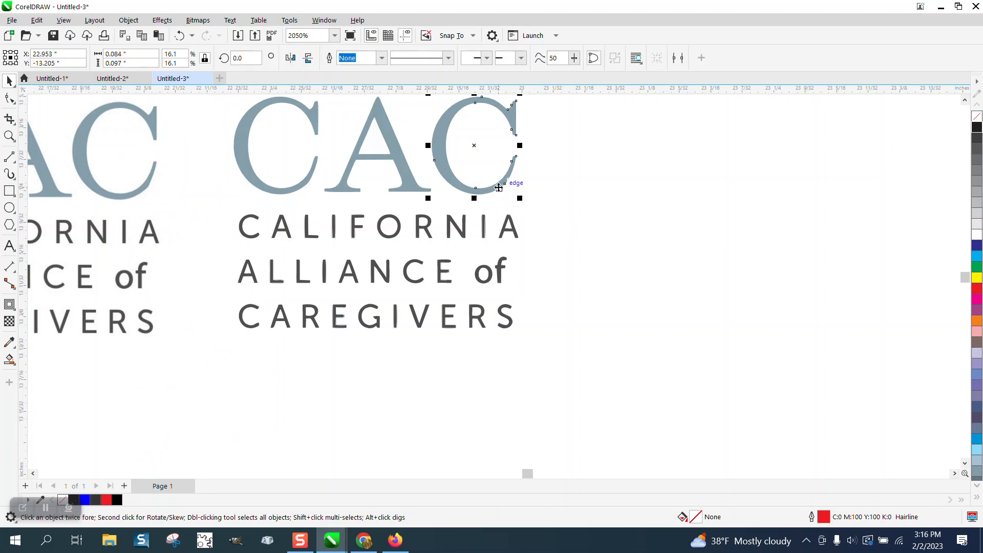
pyautogui.press('Delete')
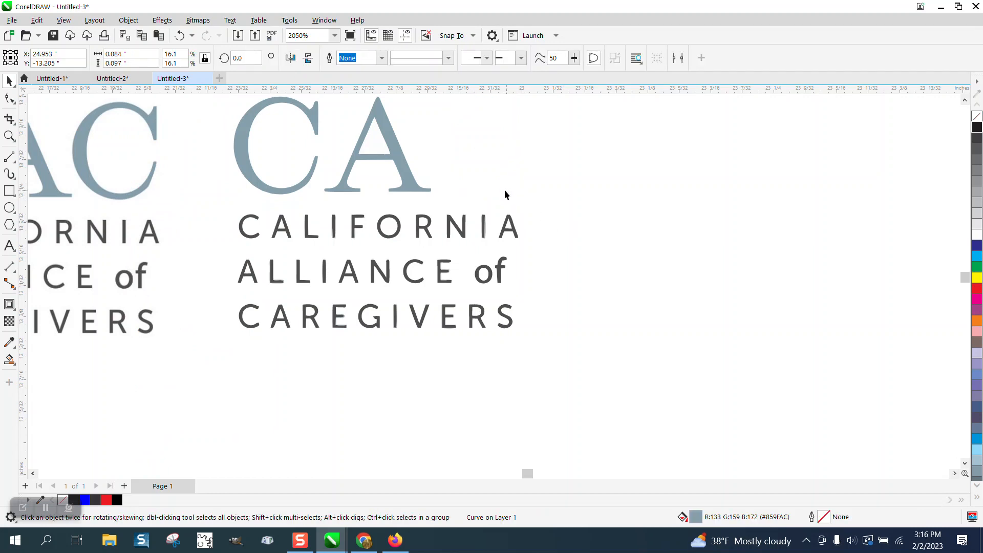
pyautogui.click(417, 190)
pyautogui.press('Delete')
pyautogui.click(310, 180)
pyautogui.press('Delete')
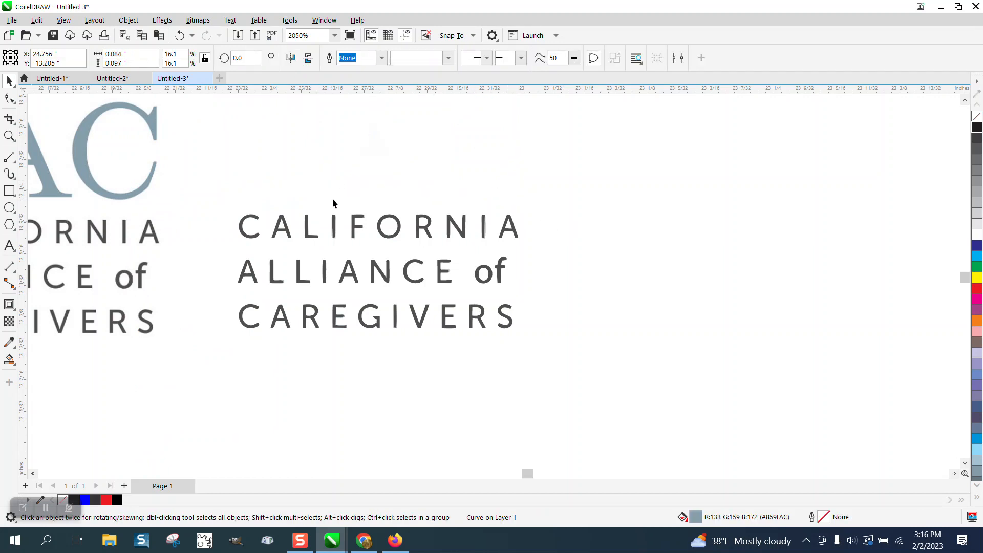
# Nudge the dark shapes of the letters I, A and N at the end of CALIFORNIA 2 inches to the right
pyautogui.click(9, 136)
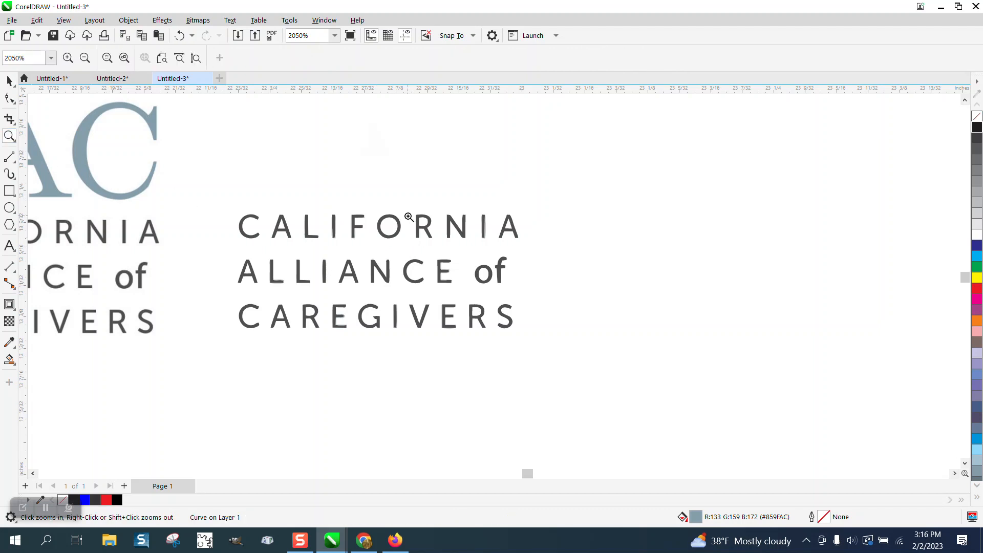
pyautogui.moveTo(413, 212); pyautogui.dragTo(537, 263)
pyautogui.scroll(-6, 484, 252)
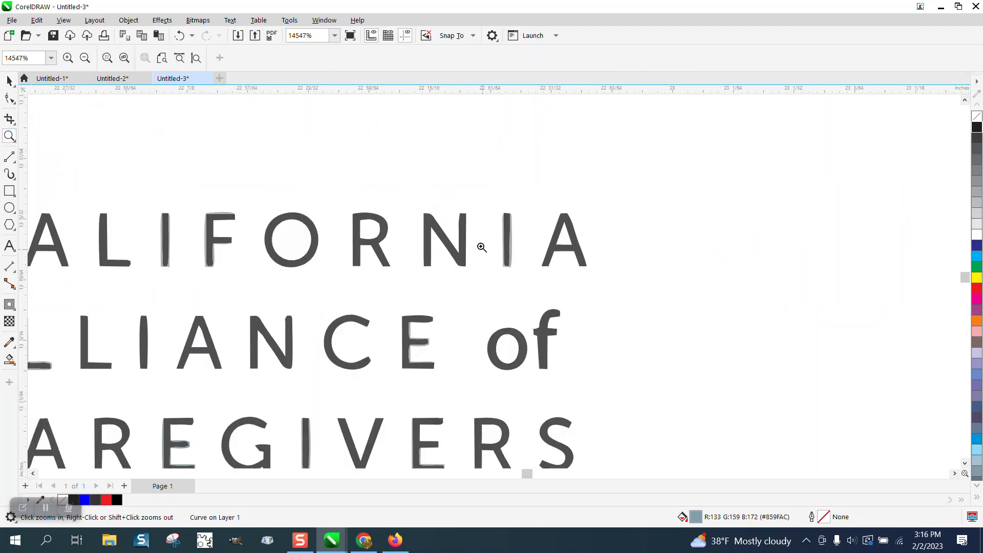
pyautogui.click(9, 80)
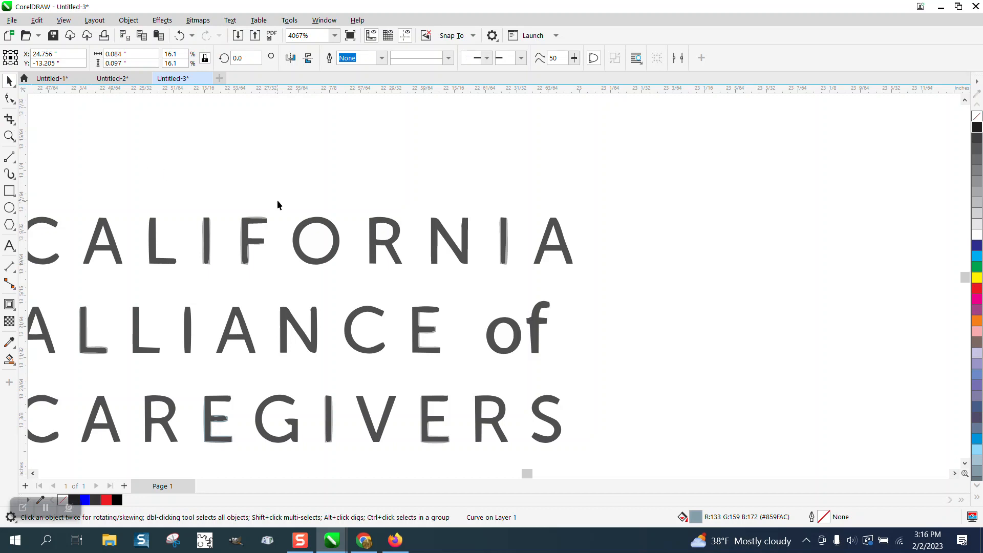
pyautogui.click(504, 241)
pyautogui.moveTo(504, 239); pyautogui.dragTo(538, 251)
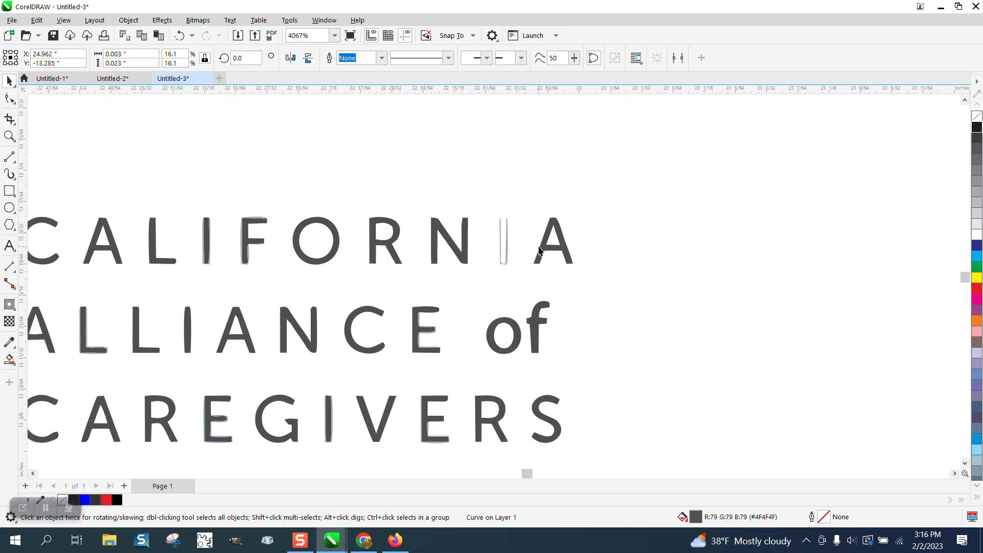
pyautogui.click(548, 248)
pyautogui.press('Right')
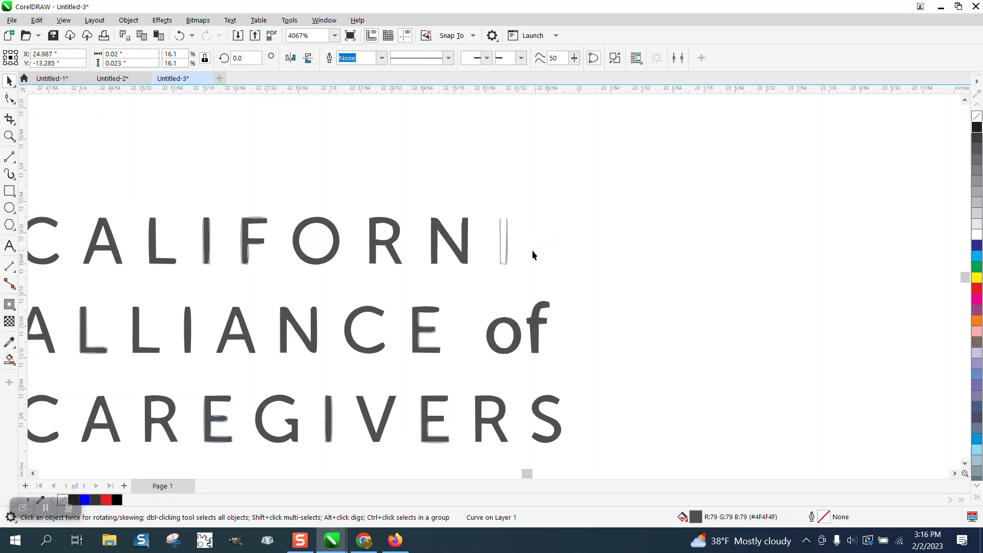
pyautogui.click(465, 260)
pyautogui.press('Right')
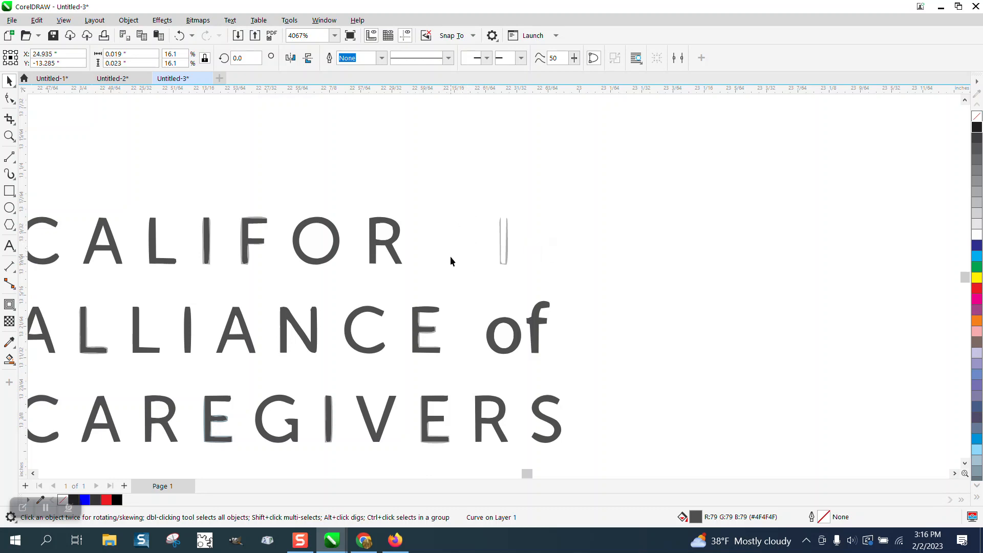
# Nudge the dark shapes of the remaining CALIFORNIA letters, from R back to C, 2 inches to the right
pyautogui.click(397, 238)
pyautogui.press('Right')
pyautogui.click(339, 234)
pyautogui.press('Right')
pyautogui.click(246, 234)
pyautogui.click(205, 234)
pyautogui.press('Right')
pyautogui.click(155, 241)
pyautogui.press('Right')
pyautogui.click(108, 236)
pyautogui.press('Right')
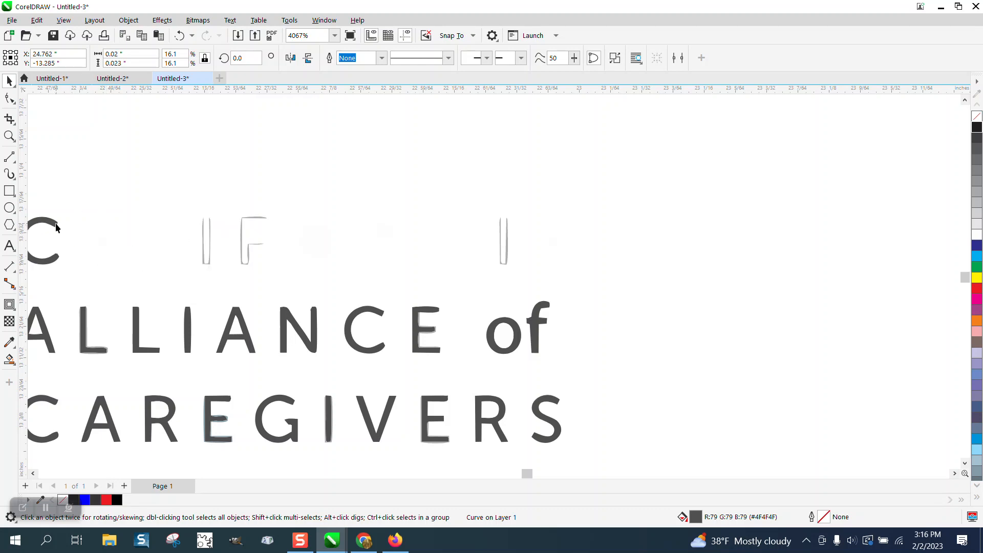
pyautogui.click(56, 229)
pyautogui.press('Right')
# Nudge the dark shapes of the first four letters of ALLIANCE 2 inches to the right, leaving the grey fragments behind
pyautogui.click(41, 326)
pyautogui.press('Right')
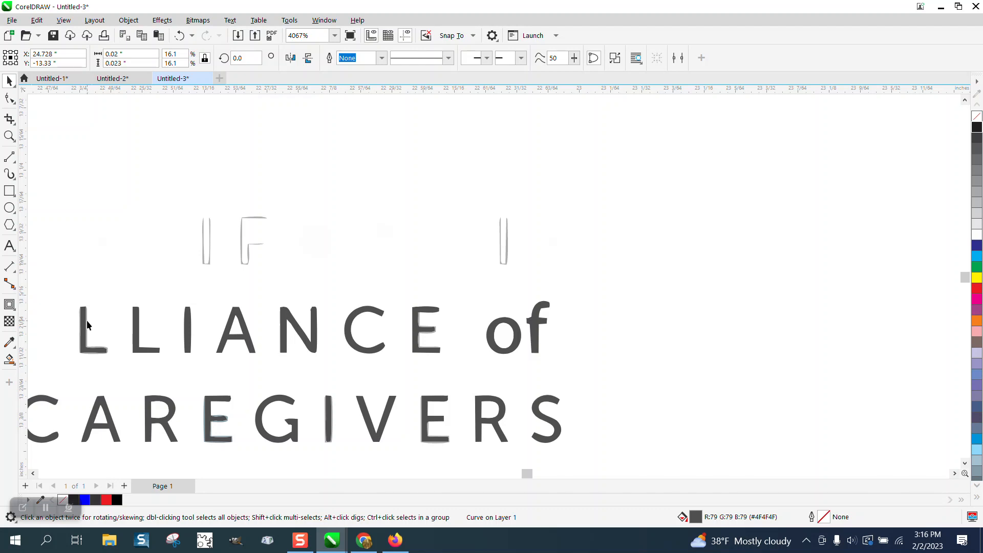
pyautogui.click(83, 325)
pyautogui.press('Right')
pyautogui.click(138, 328)
pyautogui.press('Right')
pyautogui.click(188, 330)
pyautogui.press('Right')
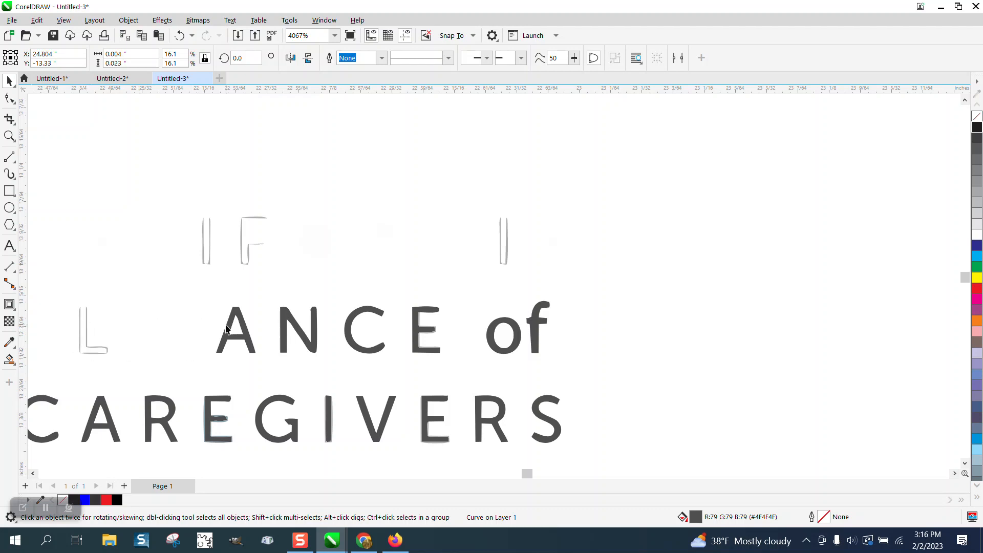
# Nudge the dark A, N, C and E of ALLIANCE and the word "of" 2 inches to the right
pyautogui.click(241, 328)
pyautogui.press('Right')
pyautogui.click(286, 325)
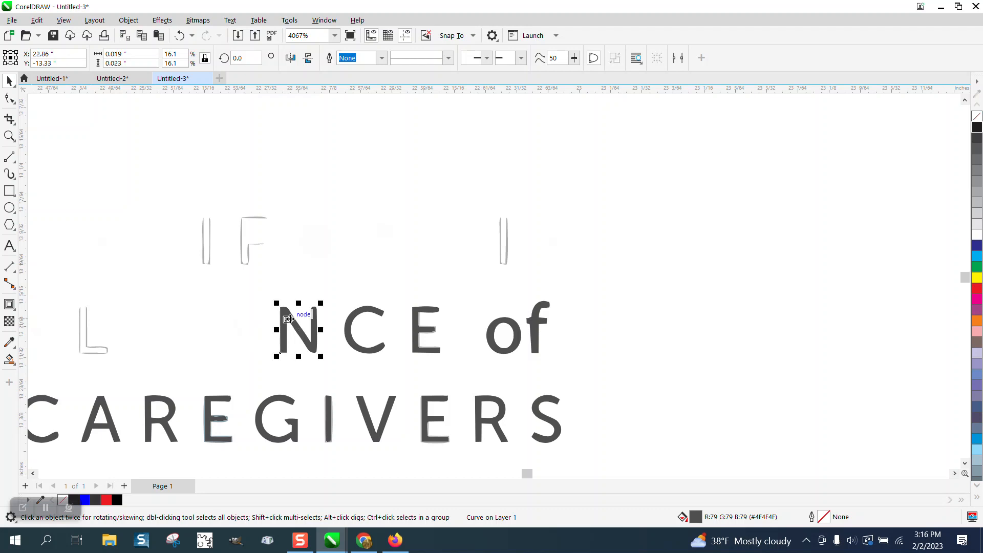
pyautogui.press('Right')
pyautogui.click(350, 329)
pyautogui.press('Right')
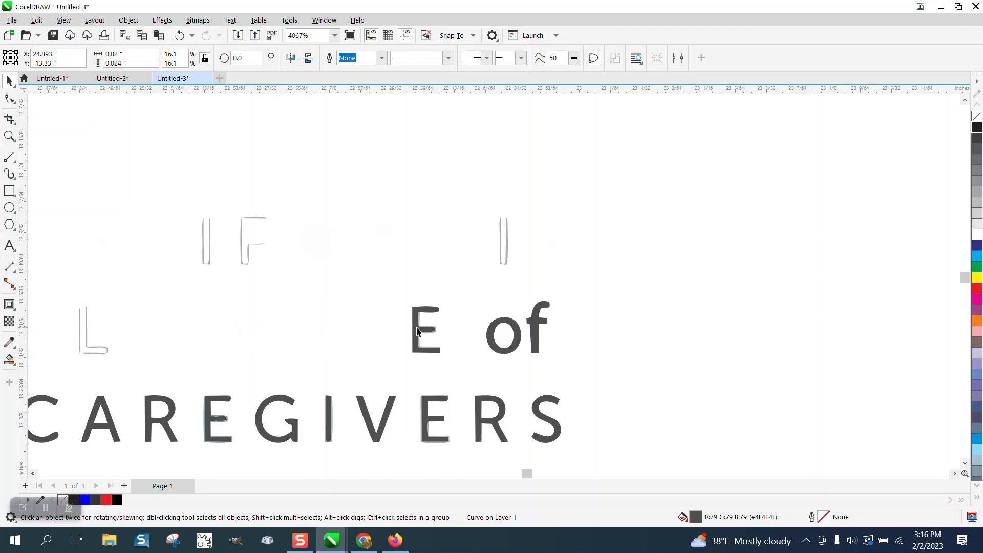
pyautogui.click(533, 334)
pyautogui.press('Right')
# Nudge the dark shapes of the final S, R and E of CAREGIVERS 2 inches to the right
pyautogui.click(544, 402)
pyautogui.press('Right')
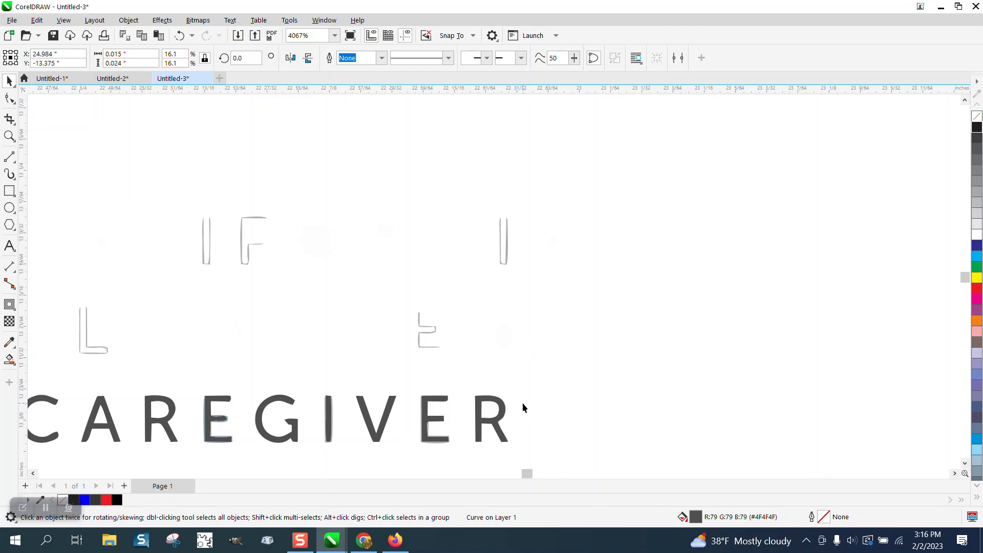
pyautogui.click(504, 408)
pyautogui.press('Right')
pyautogui.click(440, 404)
pyautogui.press('Right')
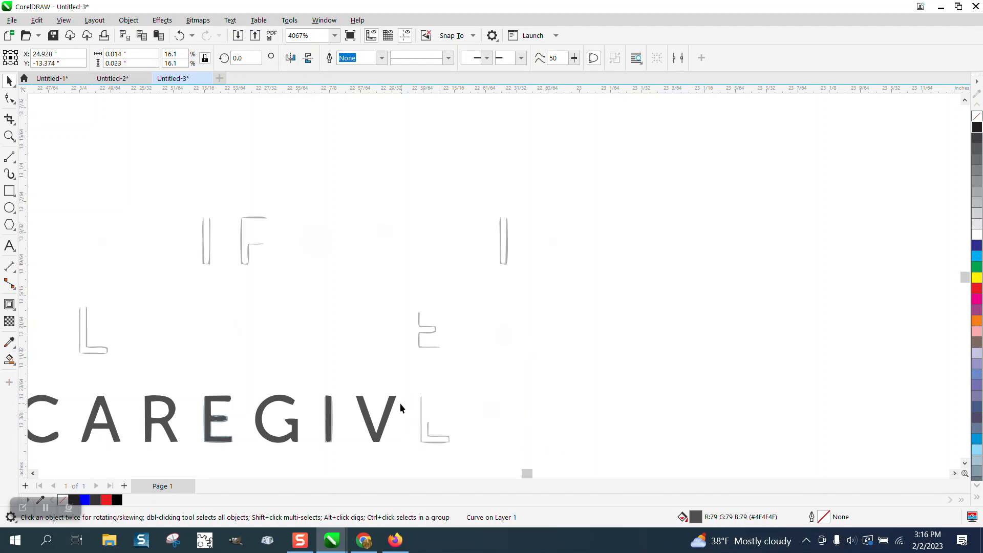
# Nudge the dark V, I, G and first E of CAREGIVERS 2 inches to the right
pyautogui.click(331, 412)
pyautogui.press('Right')
pyautogui.click(284, 402)
pyautogui.press('Right')
pyautogui.click(207, 402)
pyautogui.press('Right')
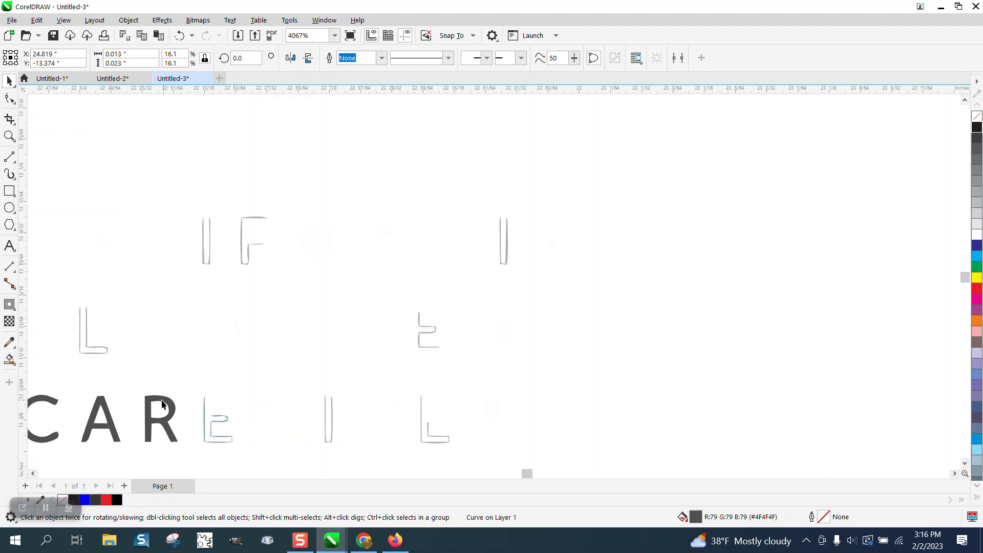
# Nudge the dark shapes of the first R, A and C of CAREGIVERS 2 inches to the right
pyautogui.click(165, 404)
pyautogui.press('Right')
pyautogui.click(104, 408)
pyautogui.press('Right')
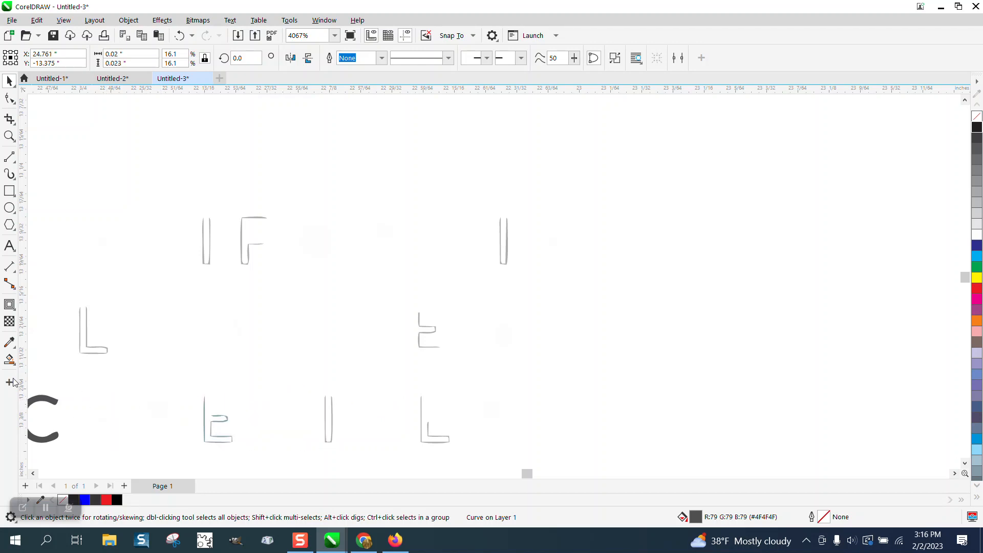
pyautogui.click(46, 400)
pyautogui.press('Right')
# Select all the grey trace fragments left at the original position and delete them
pyautogui.scroll(-3, 269, 349)
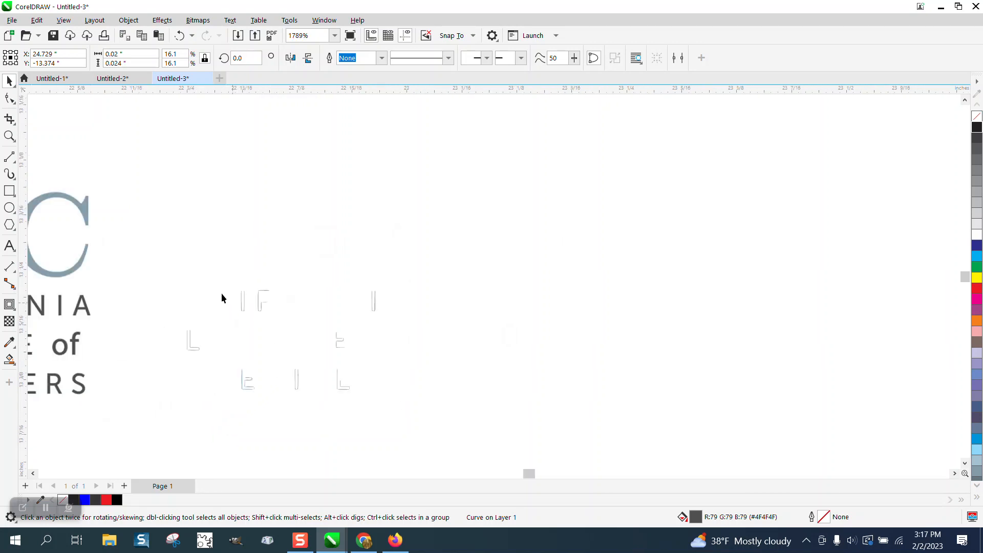
pyautogui.moveTo(365, 391); pyautogui.dragTo(520, 417)
pyautogui.click(431, 388)
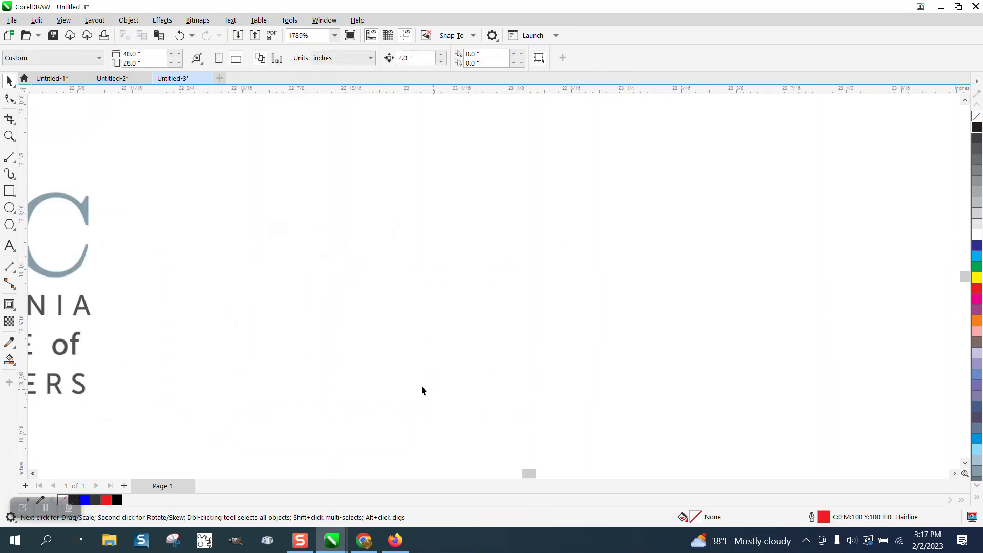
# Remove the stray node making the notch at the inner corner of the top arm of ALLIANCE's E
pyautogui.scroll(-2, 410, 374)
pyautogui.scroll(-3, 410, 374)
pyautogui.click(9, 136)
pyautogui.moveTo(789, 315); pyautogui.dragTo(909, 401)
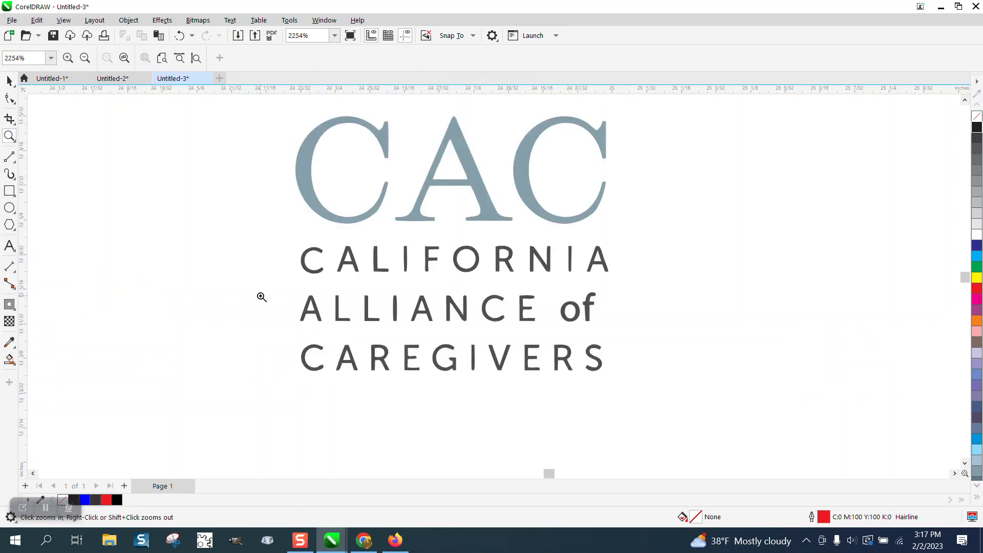
pyautogui.moveTo(466, 289); pyautogui.dragTo(555, 342)
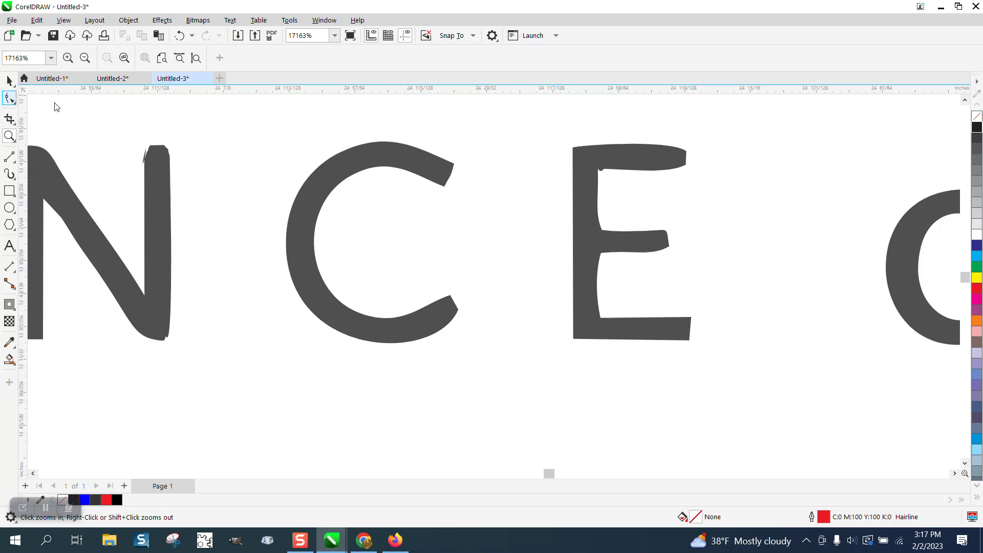
pyautogui.click(9, 98)
pyautogui.click(610, 169)
pyautogui.doubleClick(607, 170)
# Convert the underside of the E's top arm to a straight line, removing its extra node, and align the end nodes horizontally
pyautogui.moveTo(695, 161); pyautogui.dragTo(612, 177)
pyautogui.doubleClick(602, 171)
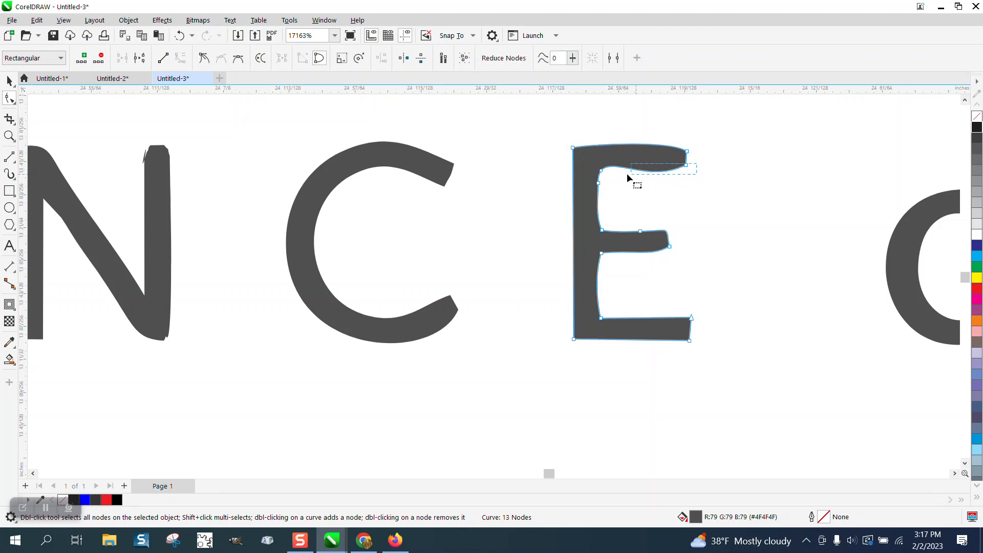
pyautogui.rightClick(603, 172)
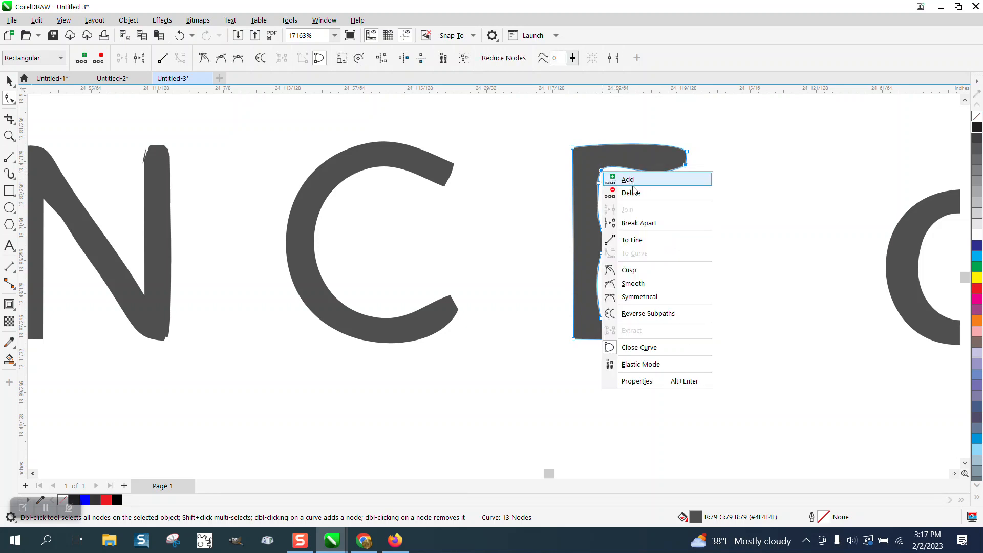
pyautogui.click(632, 240)
pyautogui.moveTo(700, 160); pyautogui.dragTo(700, 188)
pyautogui.press('Delete')
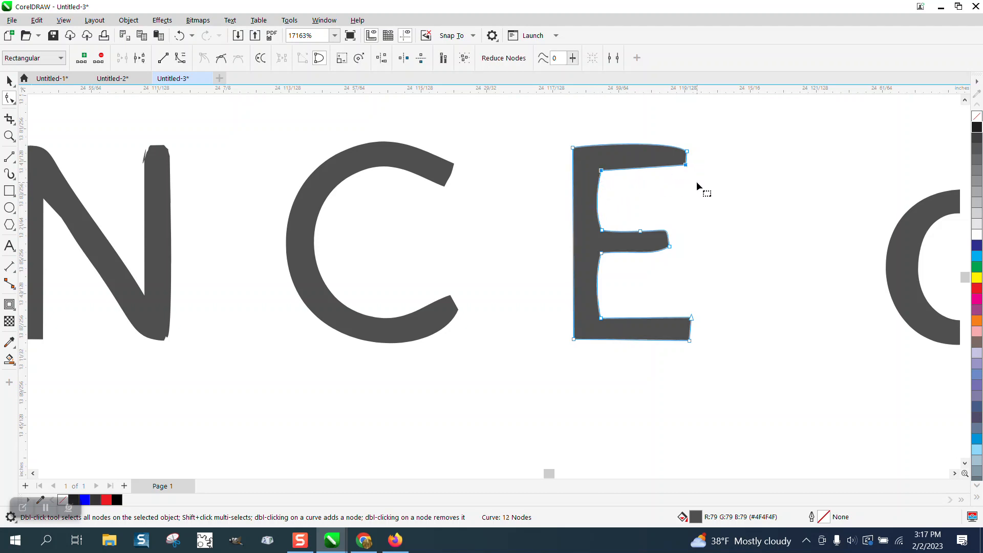
pyautogui.click(382, 58)
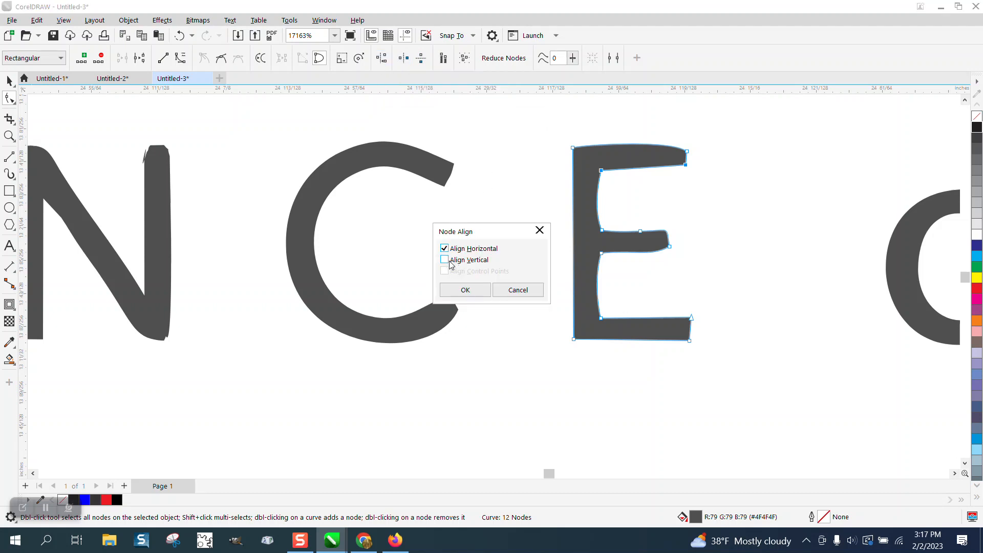
pyautogui.click(464, 290)
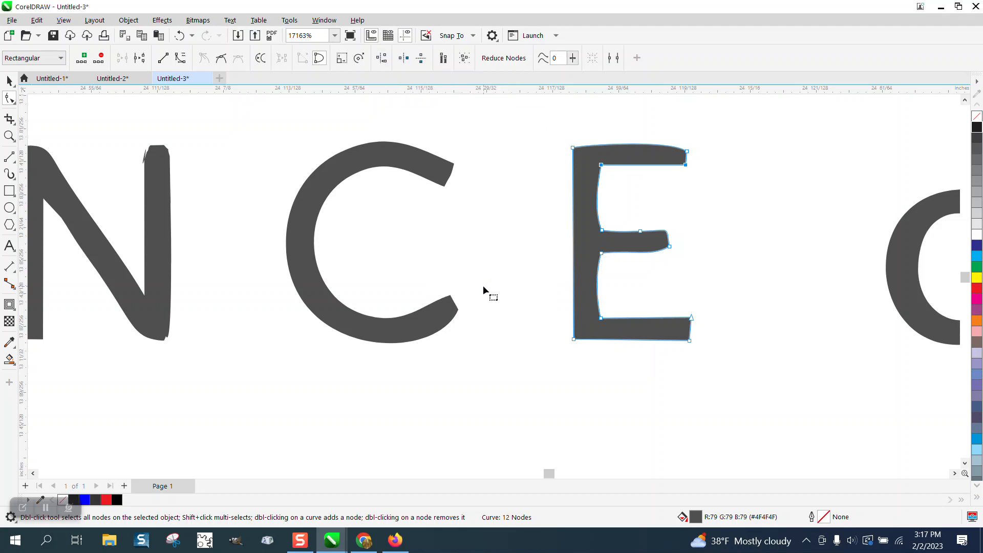
# Convert the top edge of the E to a straight line and align its two nodes horizontally
pyautogui.moveTo(555, 136); pyautogui.dragTo(693, 158)
pyautogui.rightClick(688, 154)
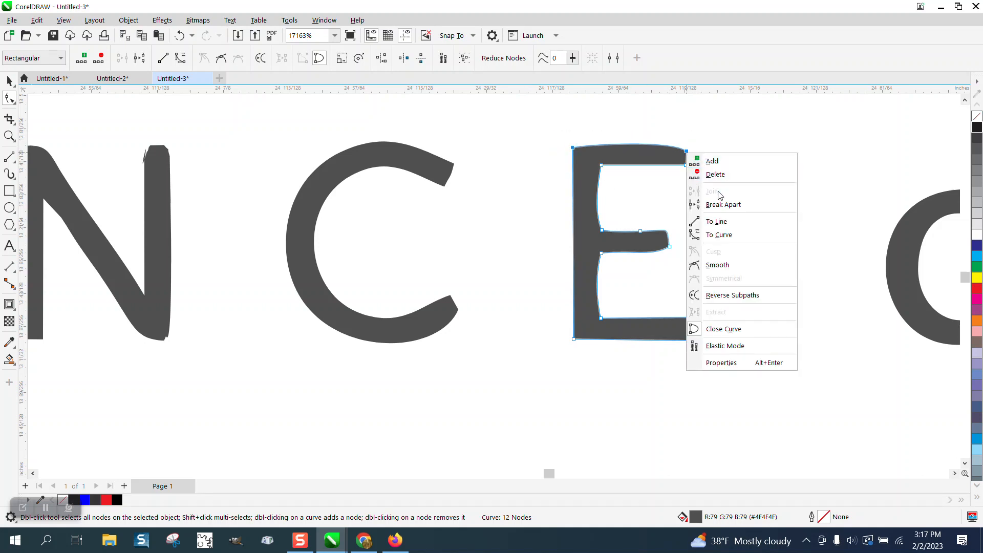
pyautogui.click(728, 227)
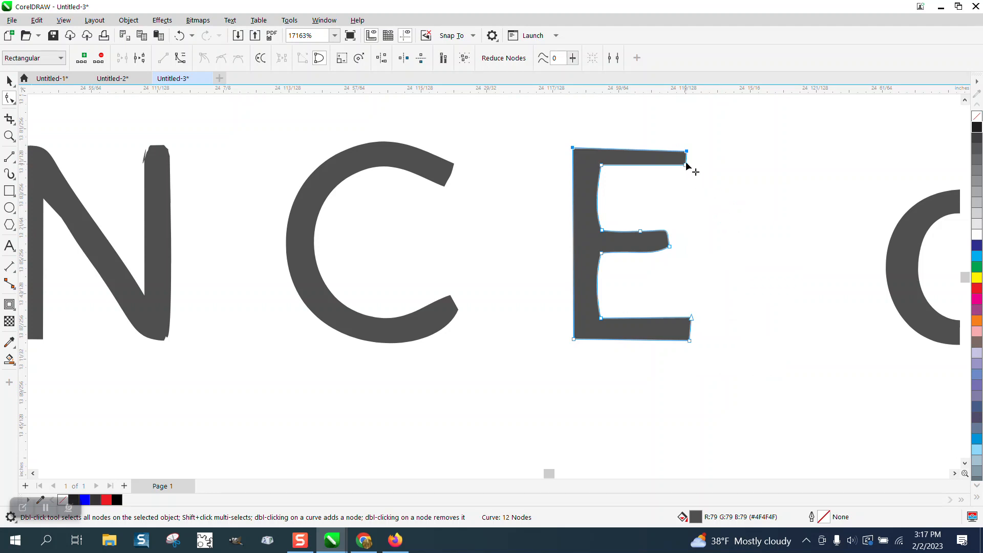
pyautogui.moveTo(564, 134); pyautogui.dragTo(696, 154)
pyautogui.click(385, 58)
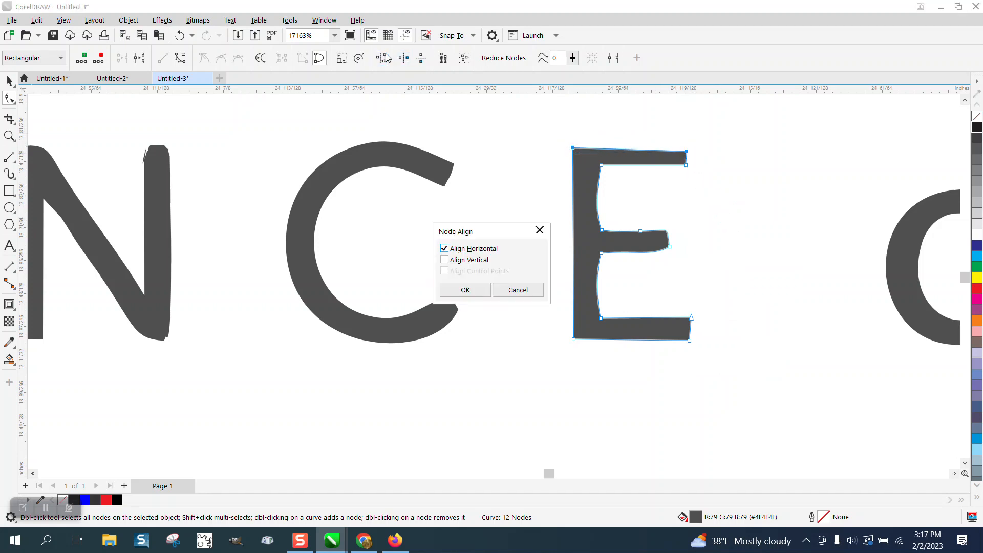
pyautogui.click(479, 288)
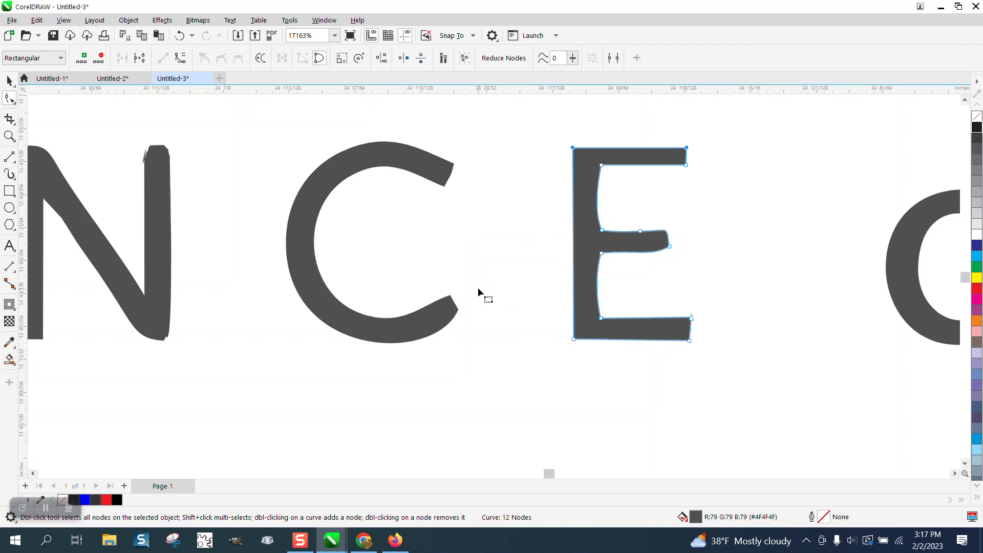
# Convert the inner stem edges of the E, above and below the middle arm, to straight lines
pyautogui.moveTo(598, 149); pyautogui.dragTo(611, 231)
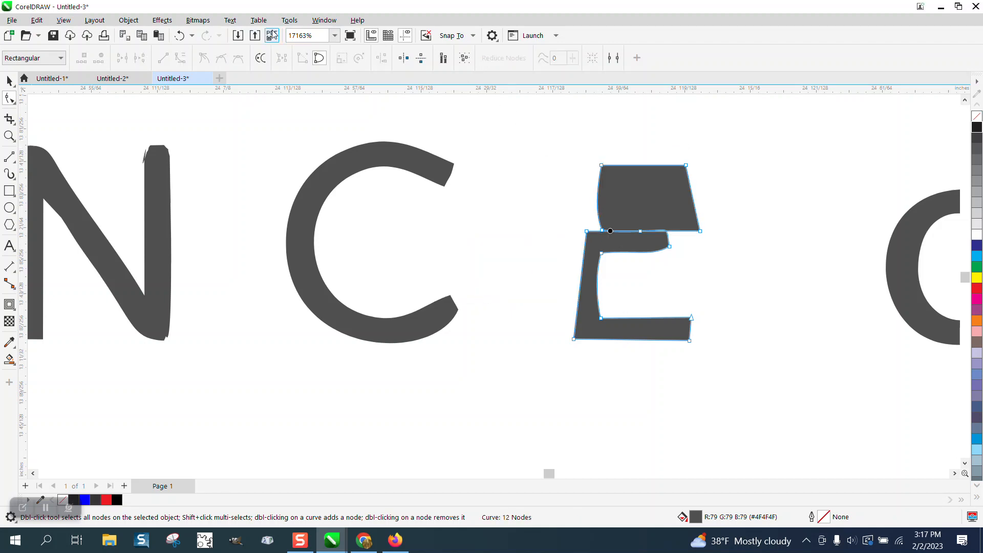
pyautogui.click(179, 35)
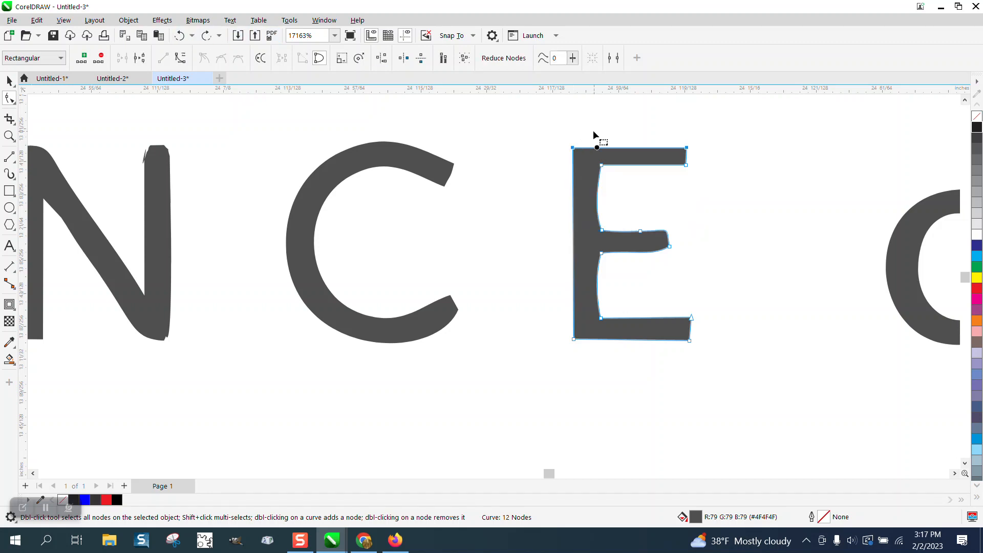
pyautogui.moveTo(590, 145); pyautogui.dragTo(613, 241)
pyautogui.rightClick(603, 232)
pyautogui.click(637, 283)
pyautogui.moveTo(622, 351); pyautogui.dragTo(596, 254)
pyautogui.rightClick(600, 254)
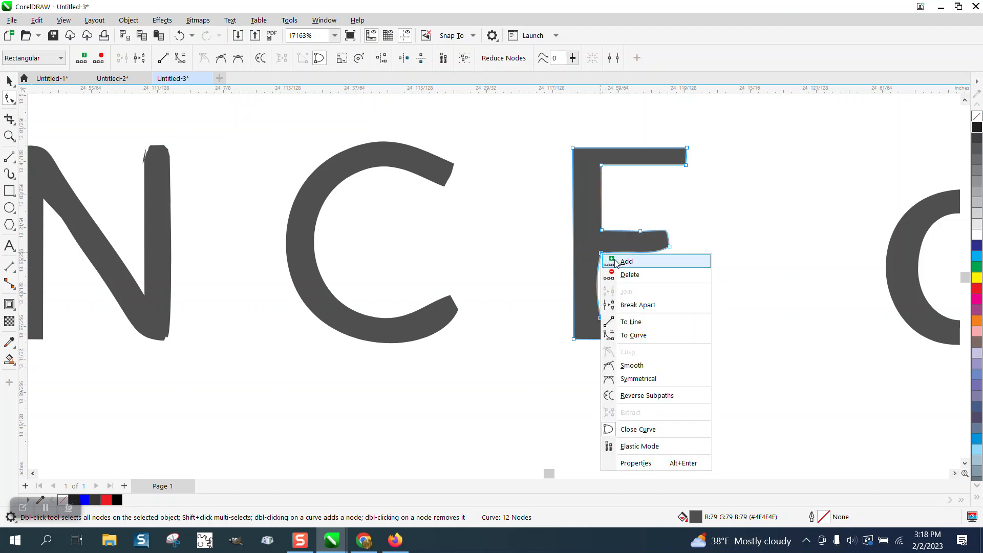
pyautogui.click(642, 326)
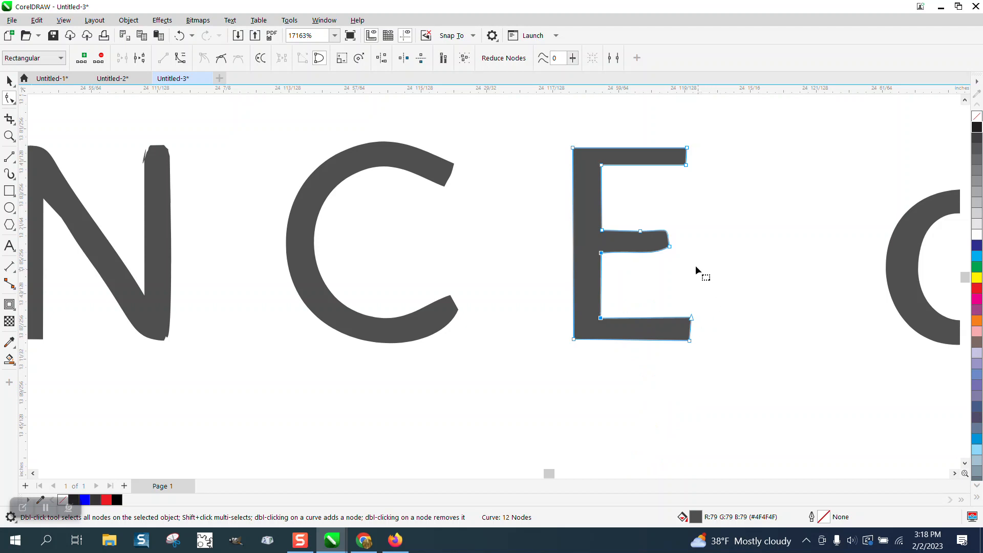
# Delete the stray sliver and extra nodes on the inner side of the top of the right stem of ALLIANCE's N
pyautogui.scroll(-2, 513, 231)
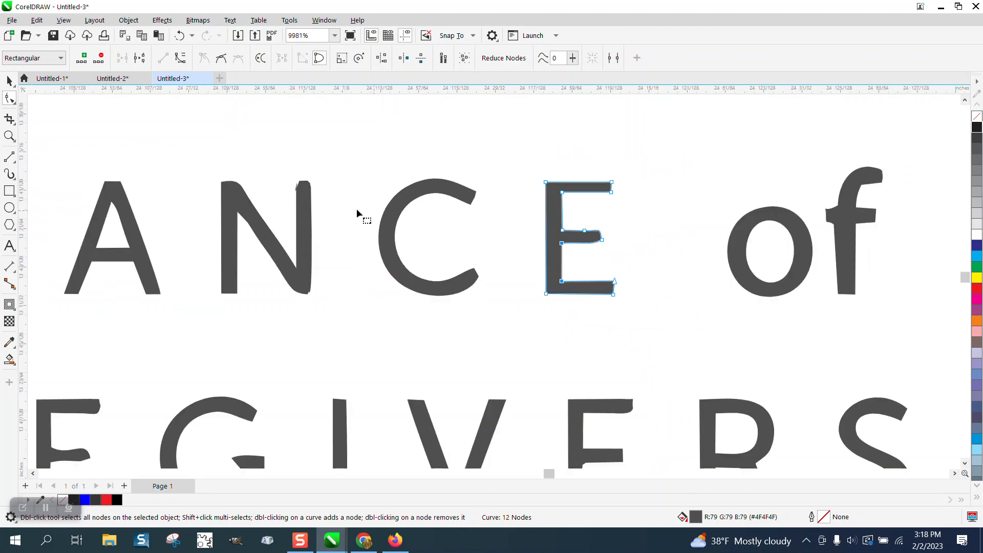
pyautogui.click(9, 136)
pyautogui.moveTo(265, 171); pyautogui.dragTo(352, 200)
pyautogui.click(9, 98)
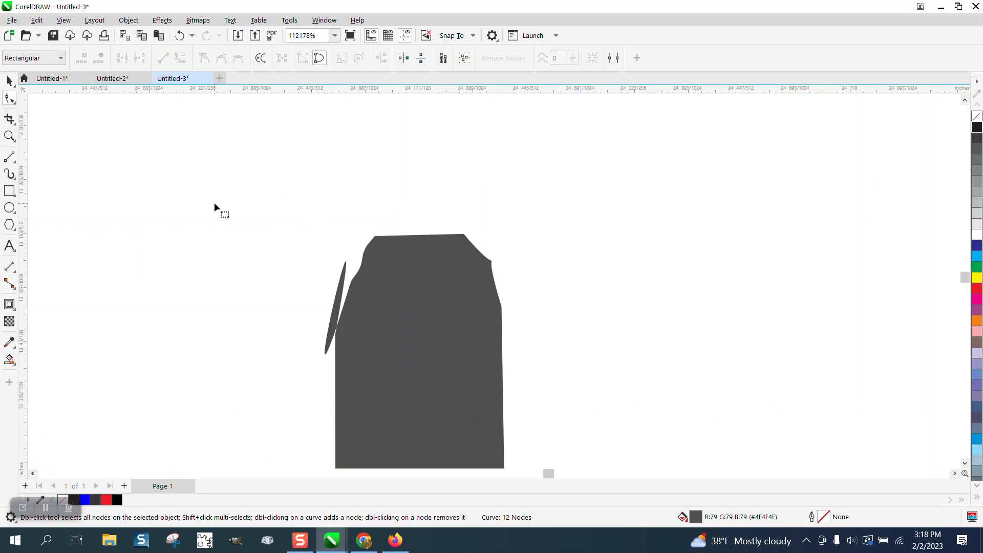
pyautogui.click(377, 285)
pyautogui.click(339, 334)
pyautogui.press('Delete')
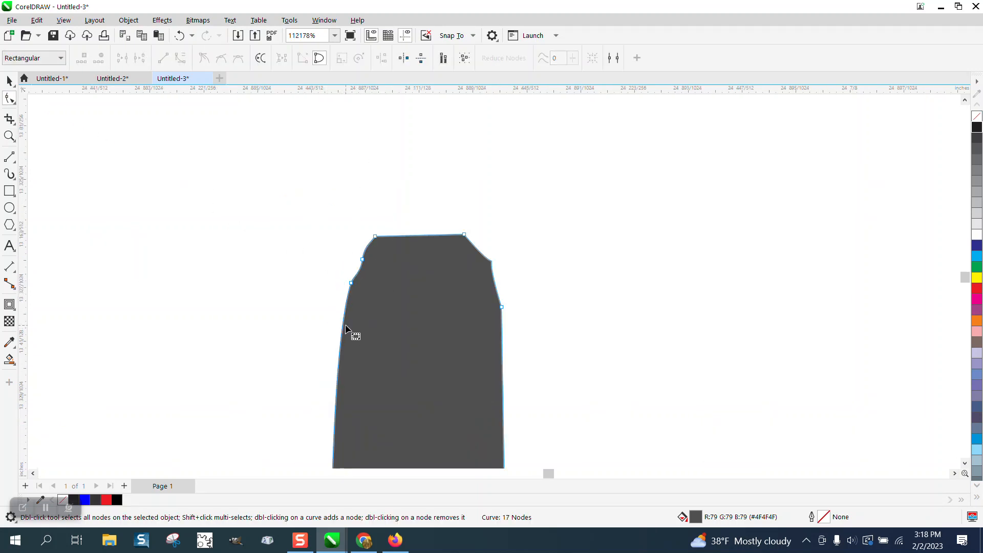
pyautogui.click(362, 260)
pyautogui.press('Delete')
# Move the top outer corner node of the N's right stem outward and convert the segment below it to a line
pyautogui.click(501, 304)
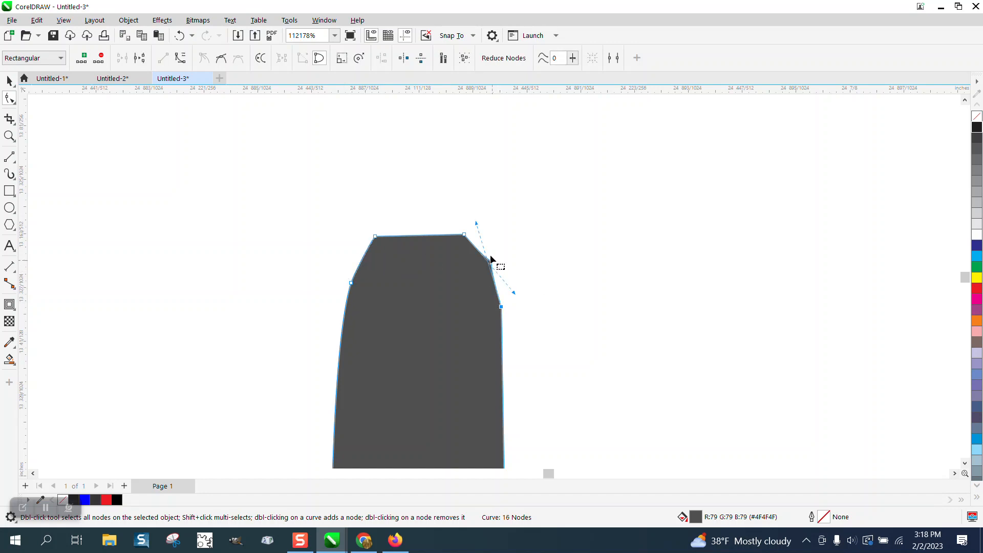
pyautogui.click(469, 240)
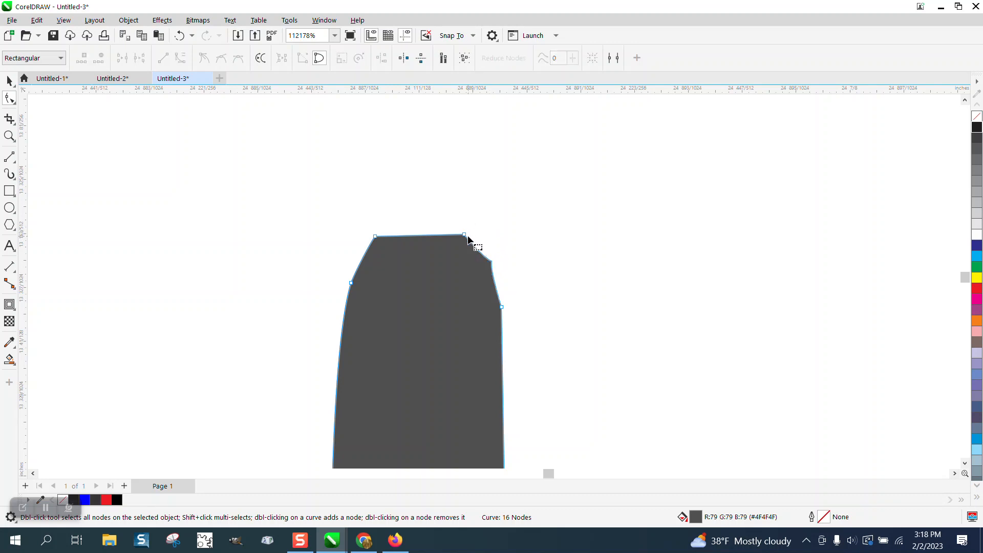
pyautogui.moveTo(464, 234); pyautogui.dragTo(496, 325)
pyautogui.rightClick(501, 308)
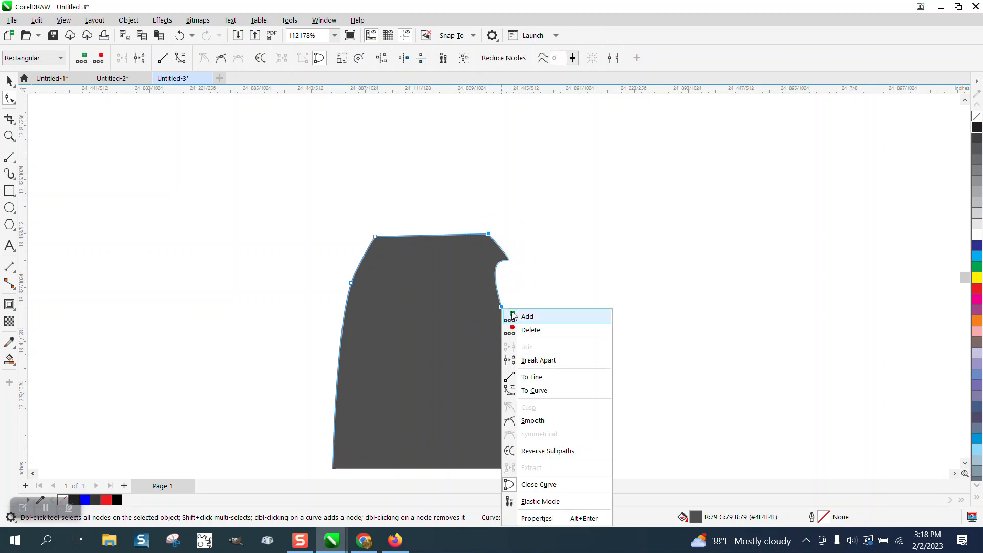
pyautogui.click(541, 379)
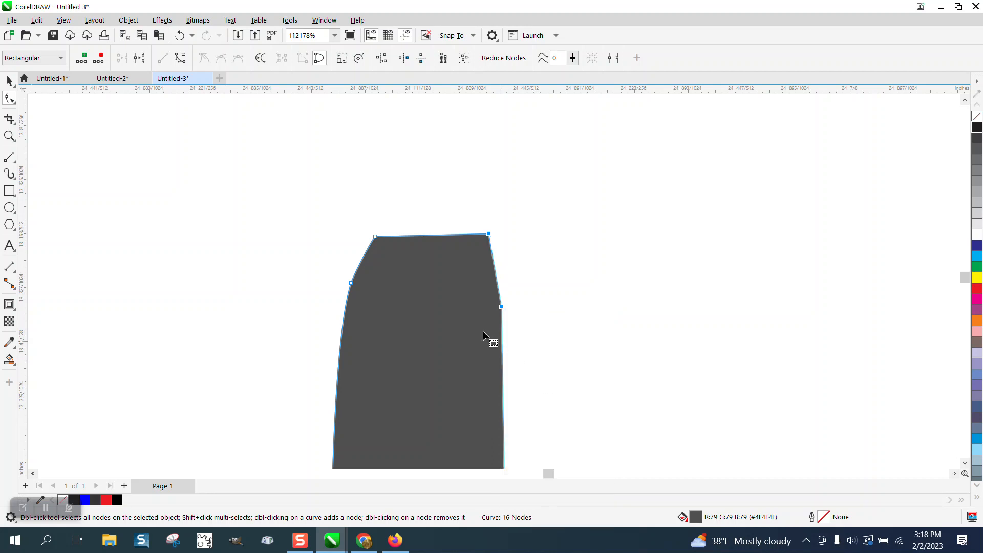
# Shift the two upper outer nodes of the N's right stem slightly inward, and move the corner node back outward to straighten the edge
pyautogui.moveTo(489, 234); pyautogui.dragTo(507, 247)
pyautogui.click(179, 35)
pyautogui.moveTo(501, 308); pyautogui.dragTo(495, 306)
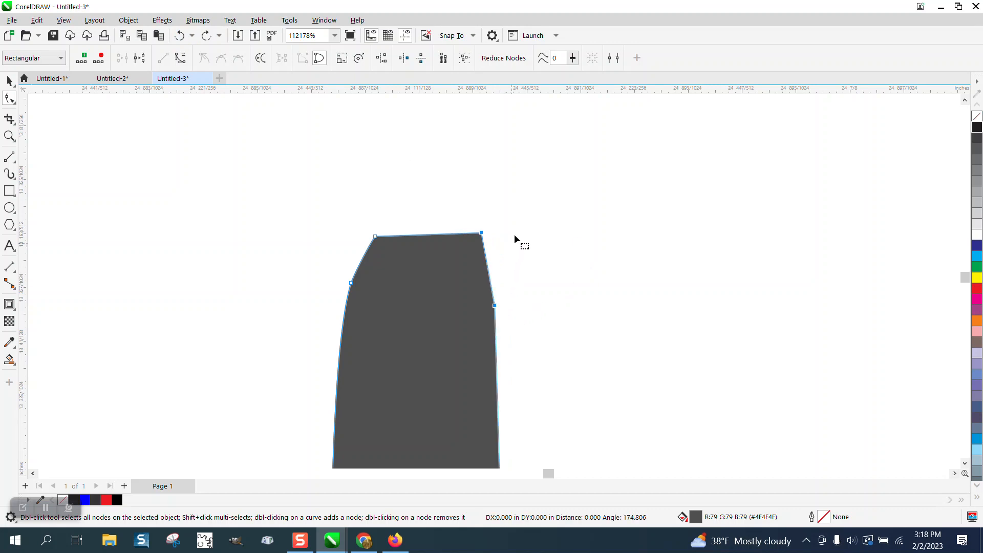
pyautogui.click(515, 236)
pyautogui.moveTo(482, 233); pyautogui.dragTo(491, 233)
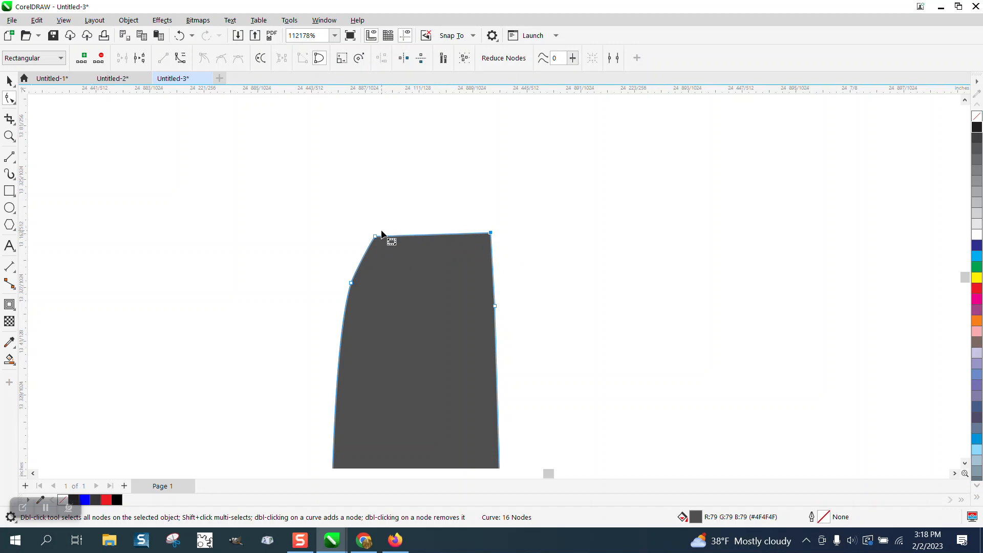
# Move the top inner corner of the N's right stem outward and convert the segment below it to a straight line
pyautogui.moveTo(376, 237); pyautogui.dragTo(360, 236)
pyautogui.moveTo(344, 235); pyautogui.dragTo(378, 293)
pyautogui.rightClick(350, 281)
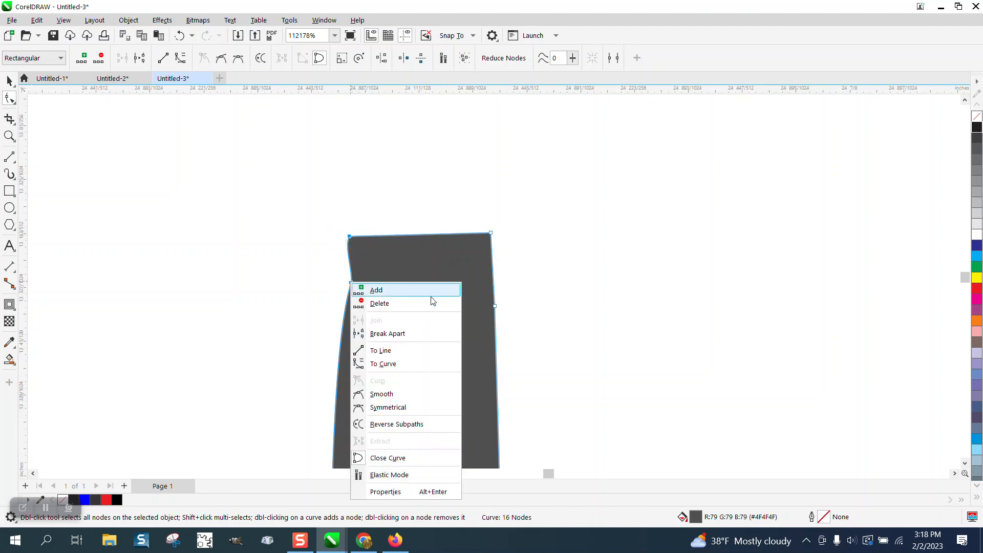
pyautogui.click(396, 354)
# Straighten the inner edge of the N's right stem by removing its extra node, and delete the surplus nodes on the outer edge
pyautogui.scroll(-4, 369, 301)
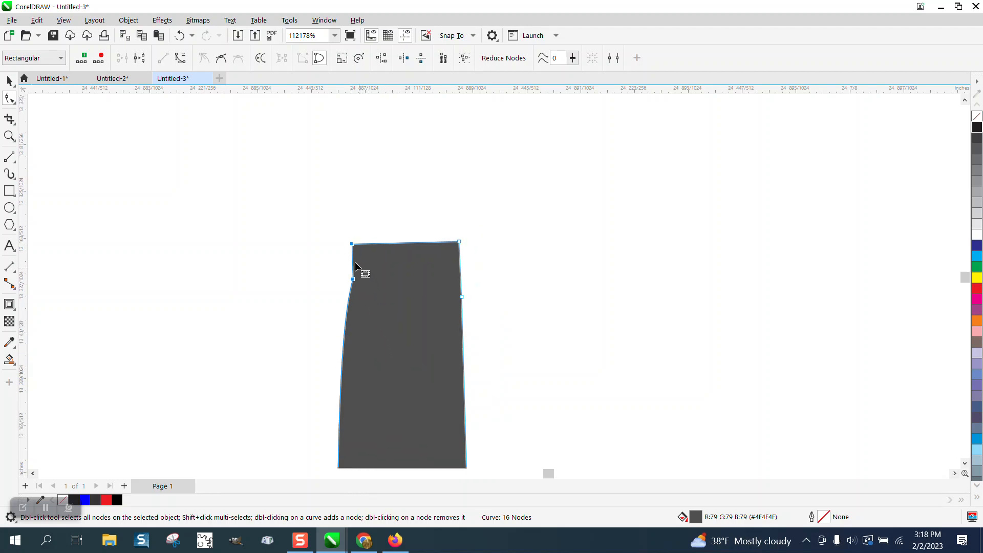
pyautogui.click(353, 440)
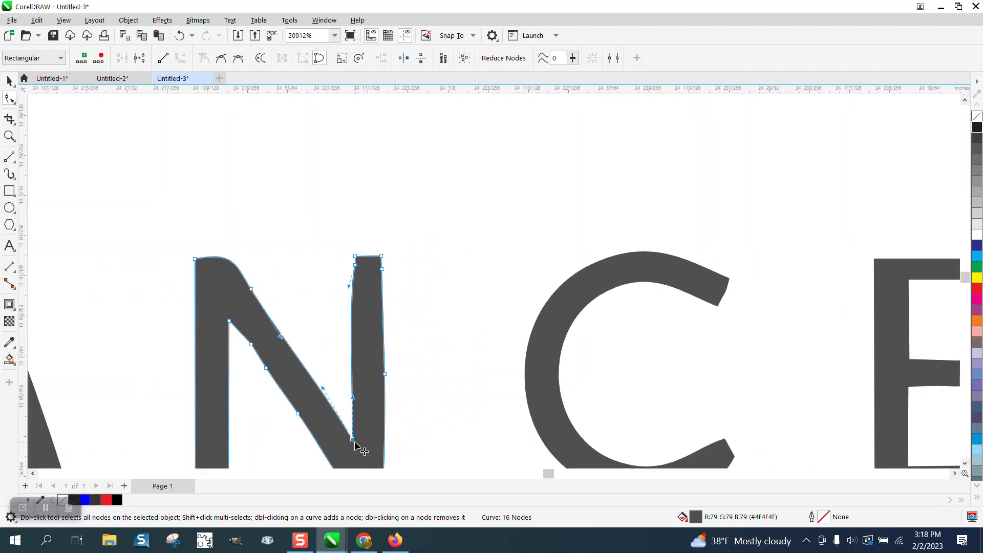
pyautogui.click(355, 265)
pyautogui.press('Delete')
pyautogui.click(353, 439)
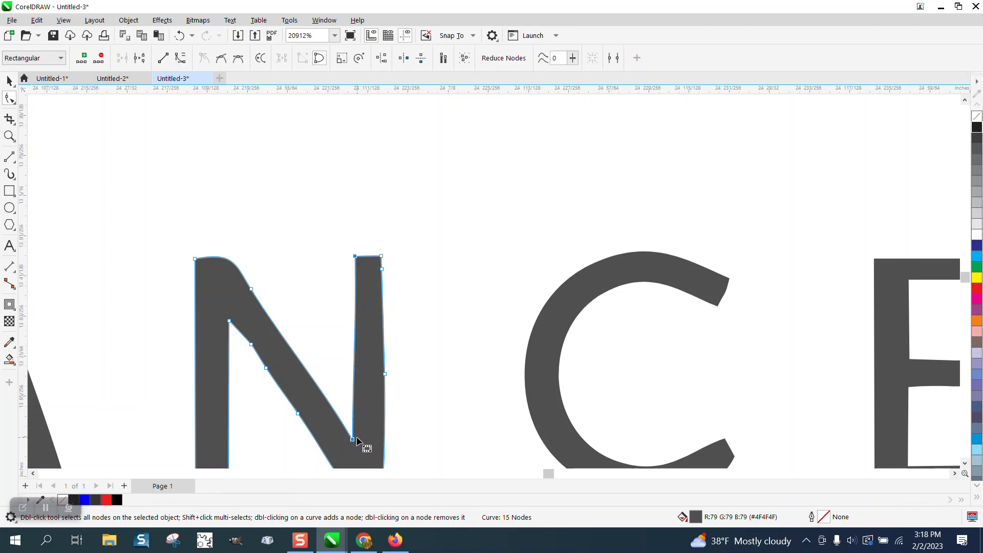
pyautogui.rightClick(354, 439)
pyautogui.click(388, 288)
pyautogui.moveTo(409, 268); pyautogui.dragTo(374, 381)
pyautogui.press('Delete')
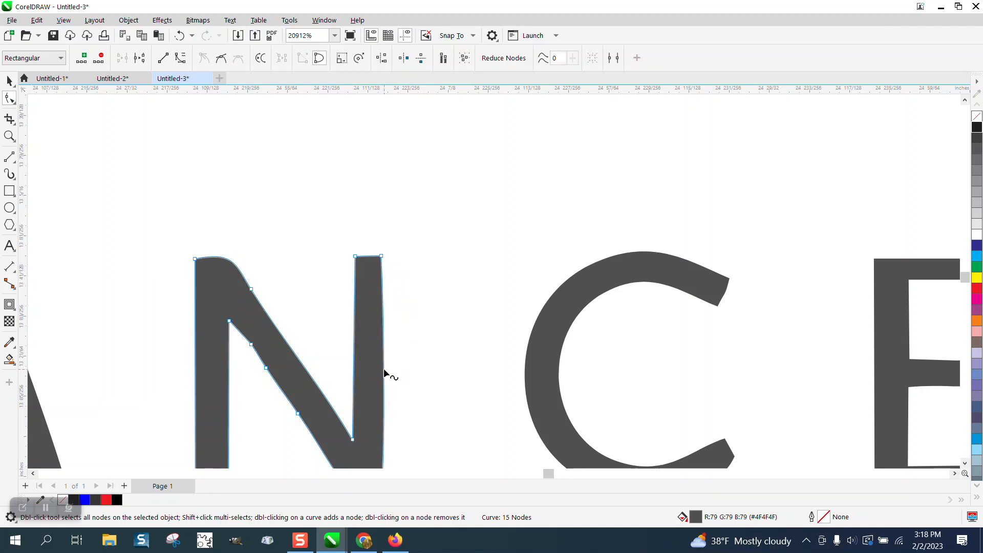
# Remove the two surplus nodes from the left edge of the I in CALIFORNIA
pyautogui.scroll(-5, 390, 365)
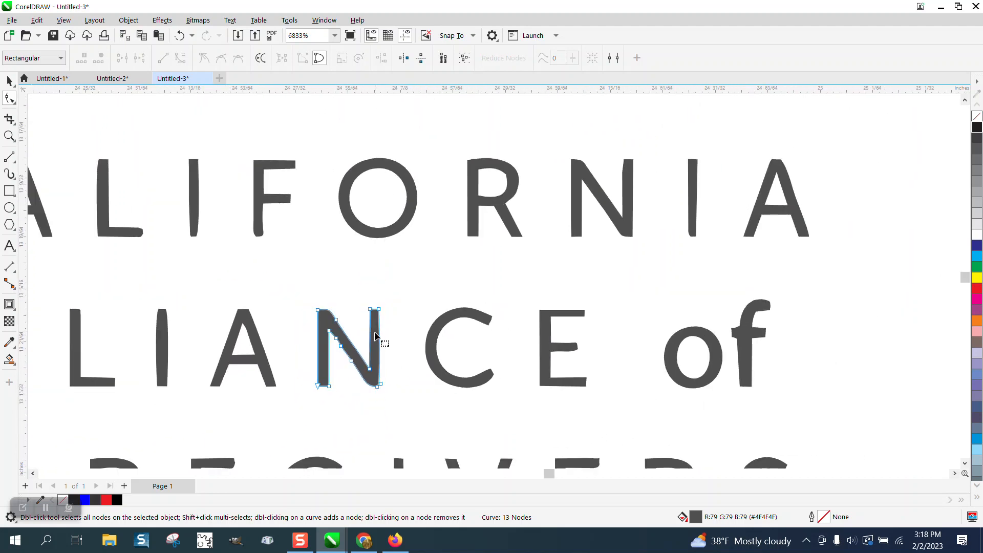
pyautogui.scroll(-1, 376, 336)
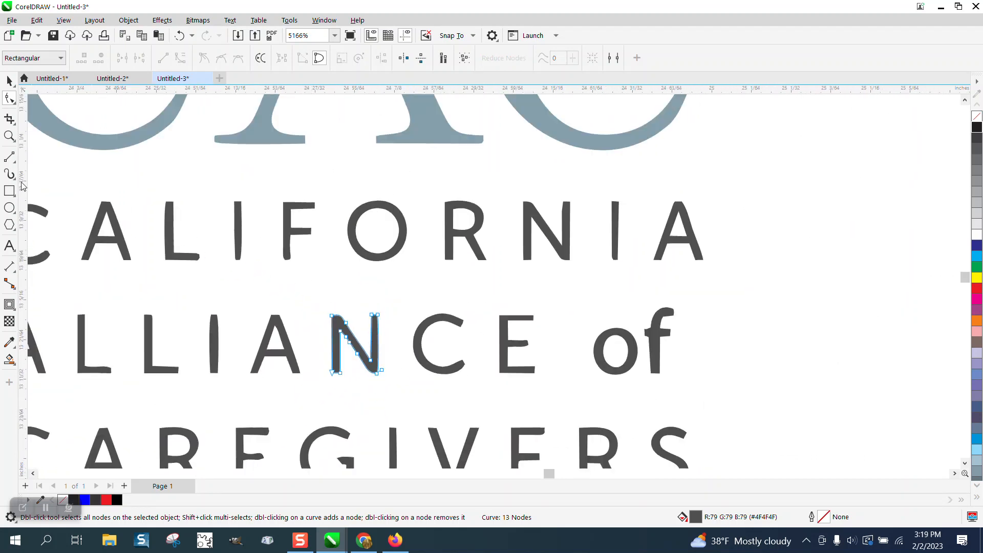
pyautogui.click(9, 135)
pyautogui.moveTo(213, 193); pyautogui.dragTo(287, 270)
pyautogui.click(10, 98)
pyautogui.click(436, 254)
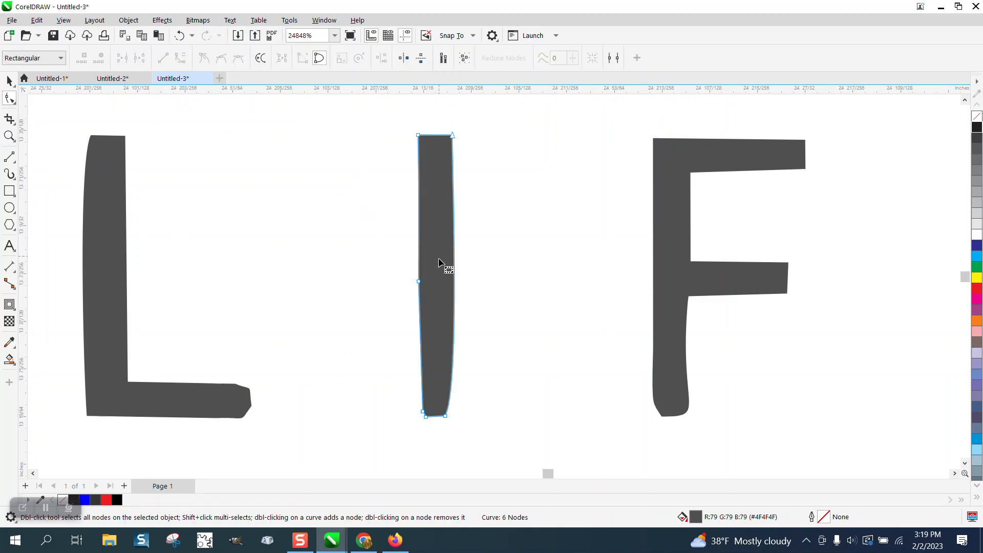
pyautogui.click(424, 409)
pyautogui.press('Delete')
pyautogui.moveTo(391, 276); pyautogui.dragTo(444, 299)
pyautogui.press('Delete')
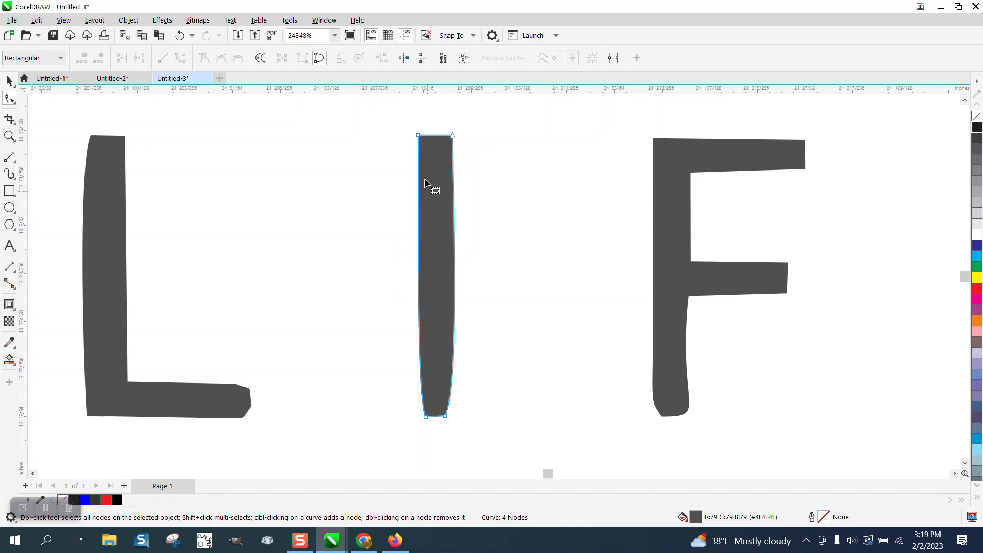
# Convert all the segments of the I in CALIFORNIA to straight lines
pyautogui.moveTo(407, 133); pyautogui.dragTo(479, 436)
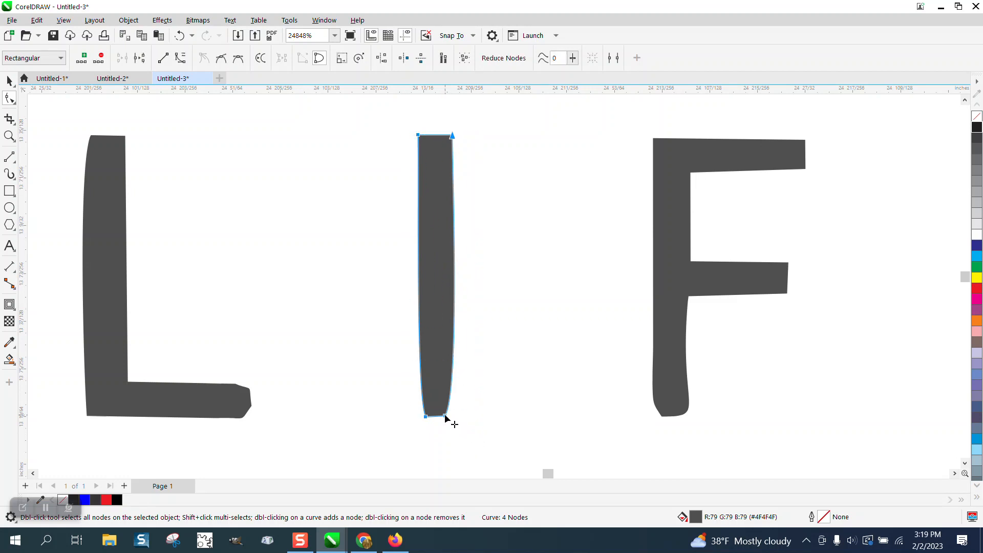
pyautogui.rightClick(444, 414)
pyautogui.click(476, 263)
pyautogui.click(466, 398)
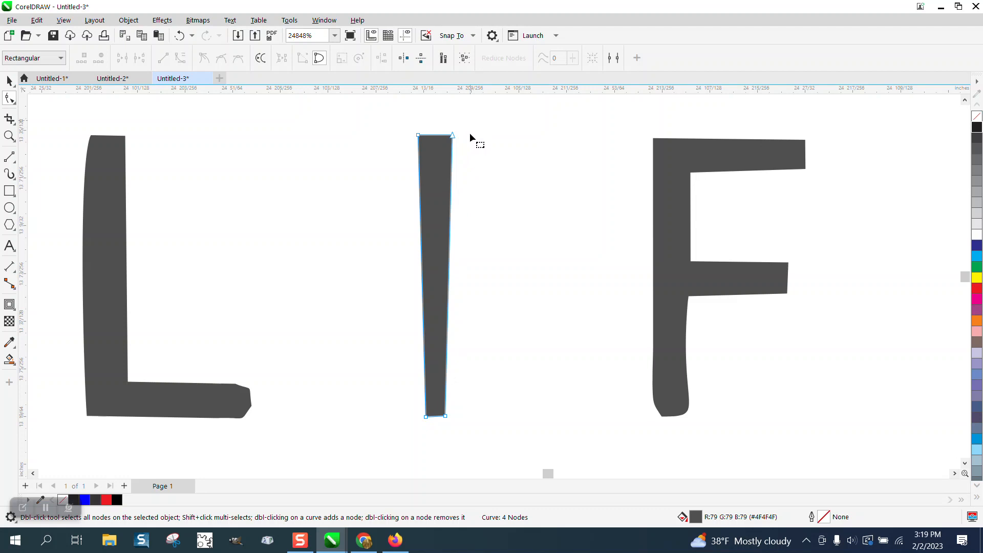
# Align the I's two right-edge nodes vertically with its bottom right corner, and its two left-edge nodes with the bottom left corner
pyautogui.moveTo(460, 388); pyautogui.dragTo(438, 430)
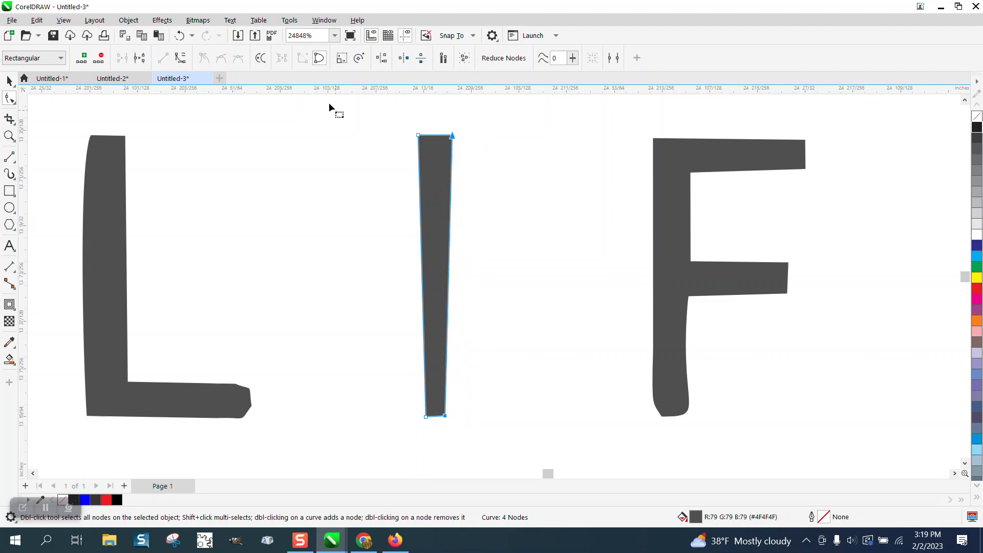
pyautogui.click(381, 58)
pyautogui.click(444, 249)
pyautogui.click(445, 249)
pyautogui.click(466, 290)
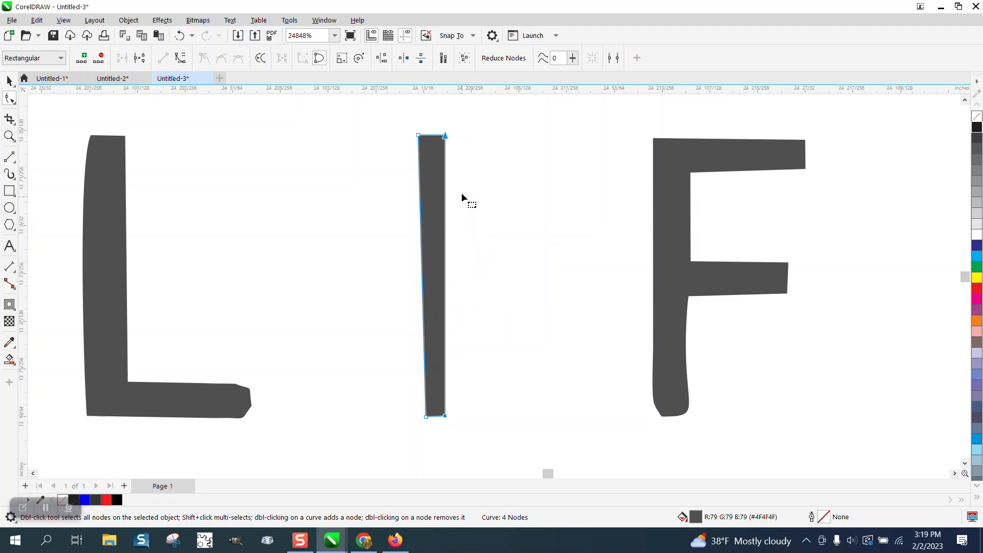
pyautogui.moveTo(411, 333); pyautogui.dragTo(438, 419)
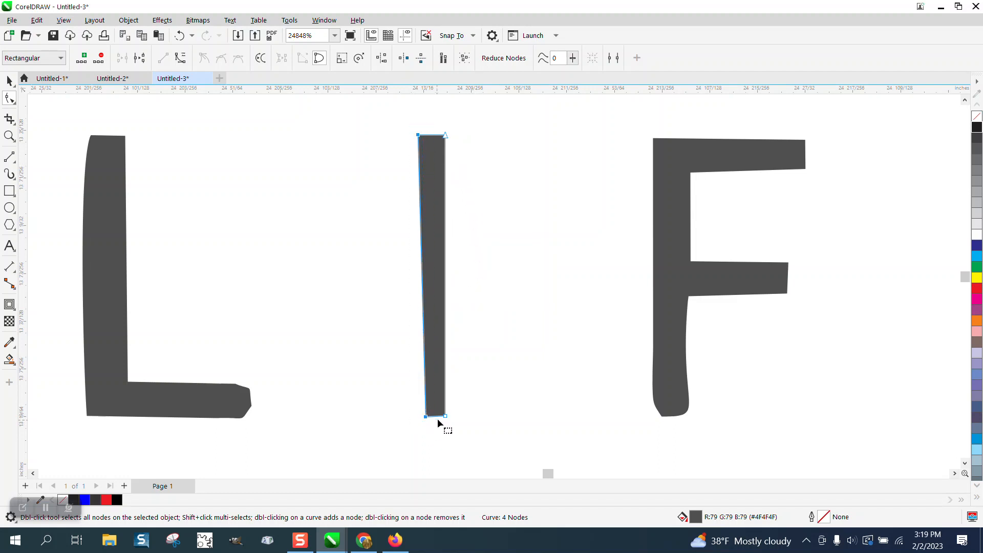
pyautogui.click(381, 58)
pyautogui.click(468, 288)
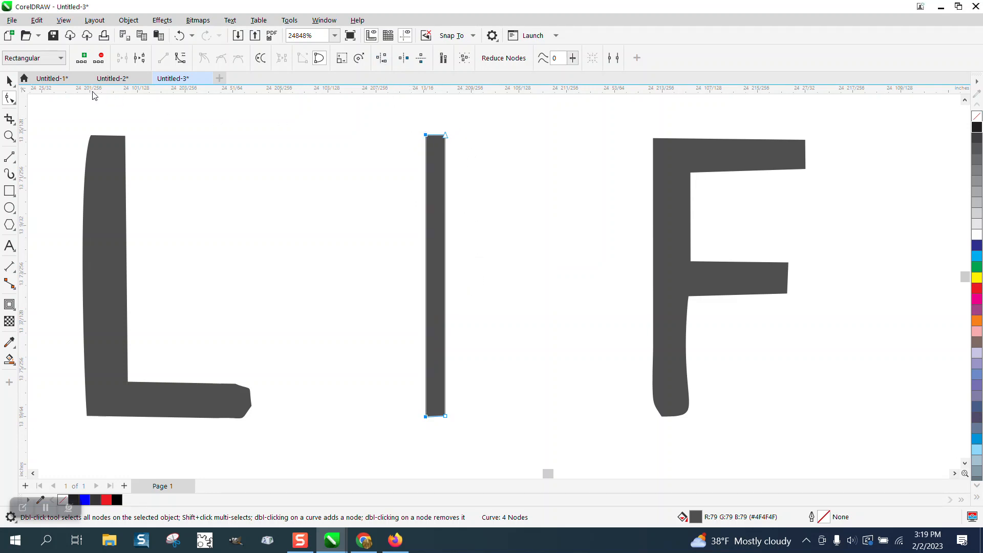
# Set the nudge distance to 0.01 inches, try nudging the I's right-edge nodes outward, and undo the move
pyautogui.click(9, 81)
pyautogui.click(303, 123)
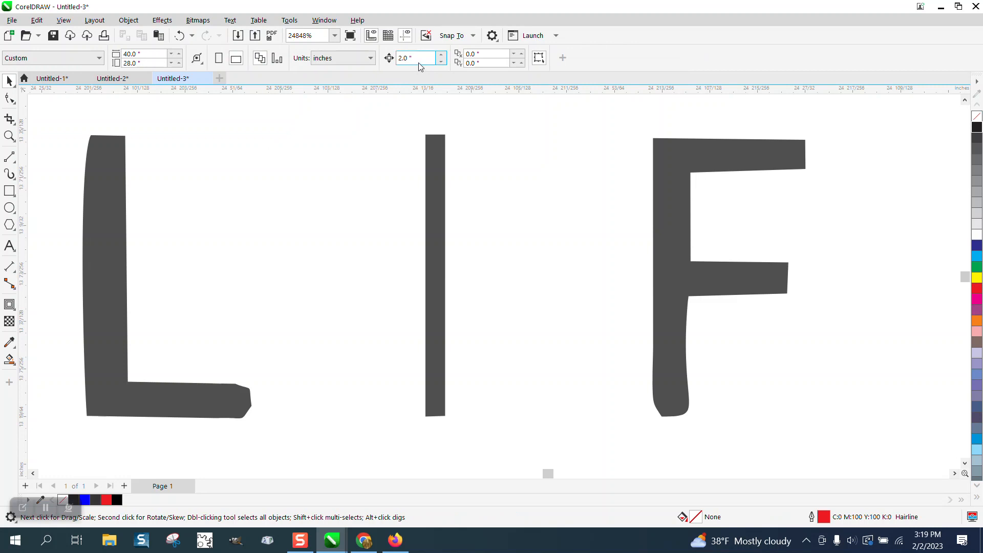
pyautogui.write('.01')
pyautogui.press('Return')
pyautogui.press('F10')
pyautogui.click(436, 154)
pyautogui.moveTo(439, 122); pyautogui.dragTo(473, 416)
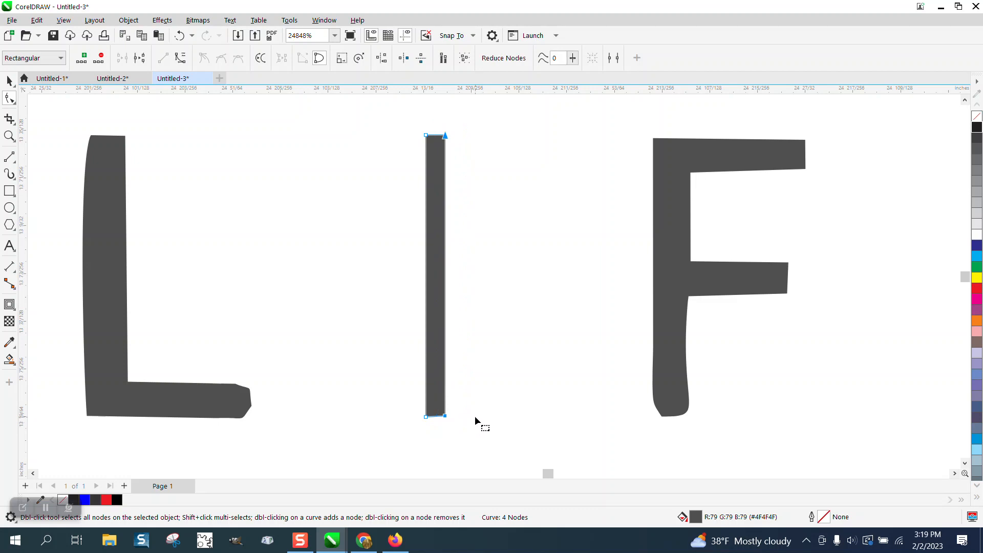
pyautogui.press('Right')
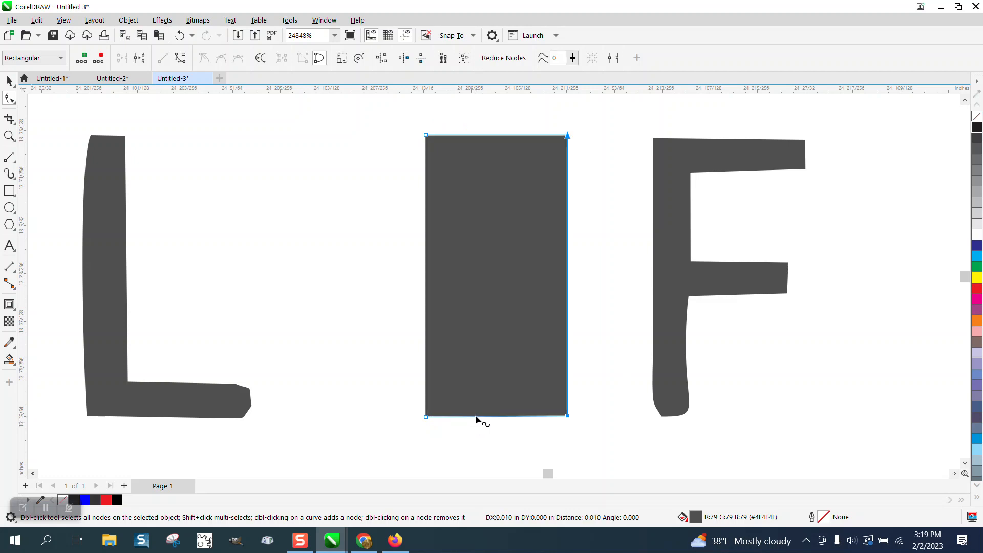
pyautogui.click(179, 36)
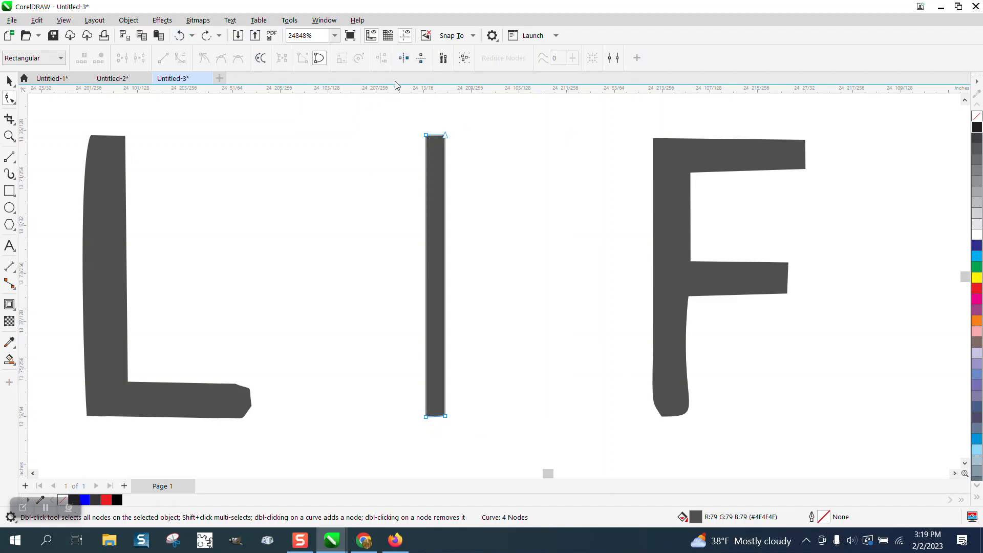
# Set the nudge distance to 0.001 inches and widen the I by nudging its right-edge nodes outward
pyautogui.click(9, 81)
pyautogui.click(331, 127)
pyautogui.moveTo(428, 57); pyautogui.dragTo(382, 57)
pyautogui.write('.001')
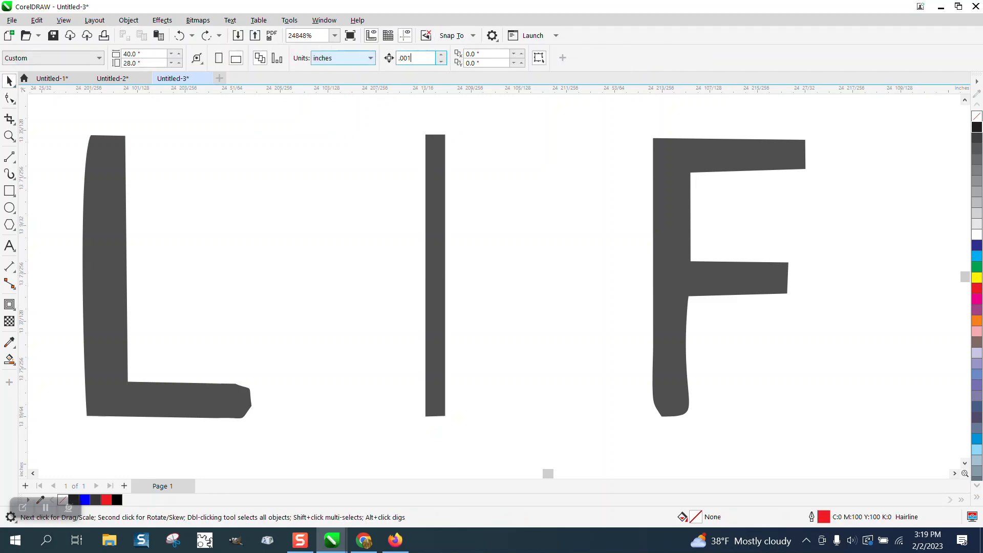
pyautogui.click(9, 98)
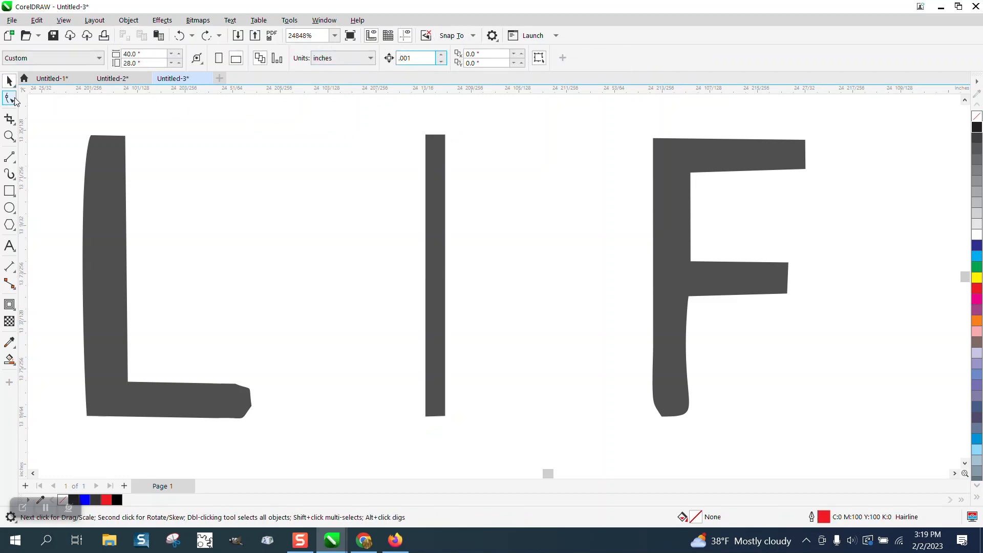
pyautogui.click(440, 199)
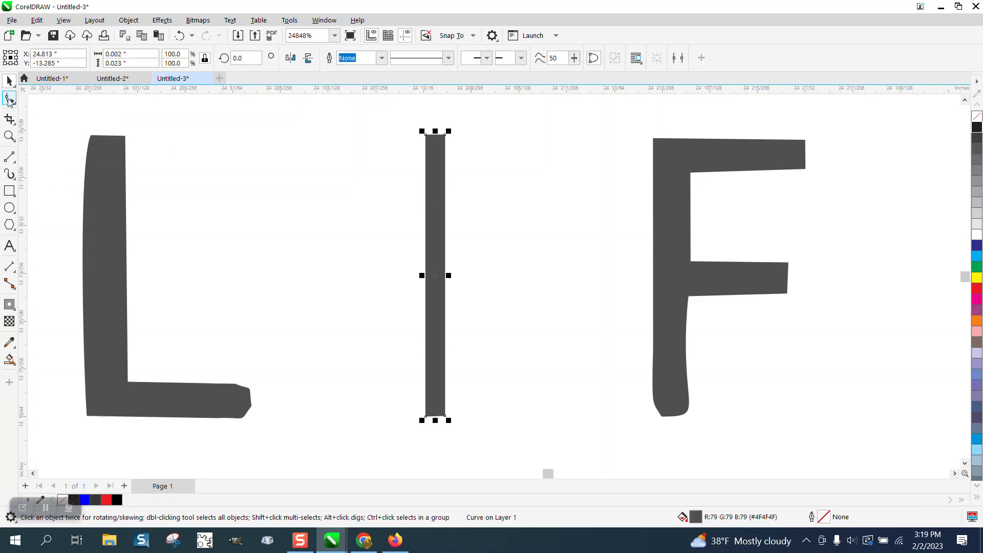
pyautogui.click(9, 98)
pyautogui.moveTo(440, 129); pyautogui.dragTo(453, 391)
pyautogui.moveTo(480, 431); pyautogui.dragTo(481, 426)
# Fill the three large CAC letters with black
pyautogui.scroll(-1, 390, 303)
pyautogui.scroll(-15, 389, 303)
pyautogui.click(9, 80)
pyautogui.moveTo(260, 122)
pyautogui.mouseDown()
pyautogui.moveTo(656, 285)
pyautogui.moveTo(733, 302)
pyautogui.mouseUp()
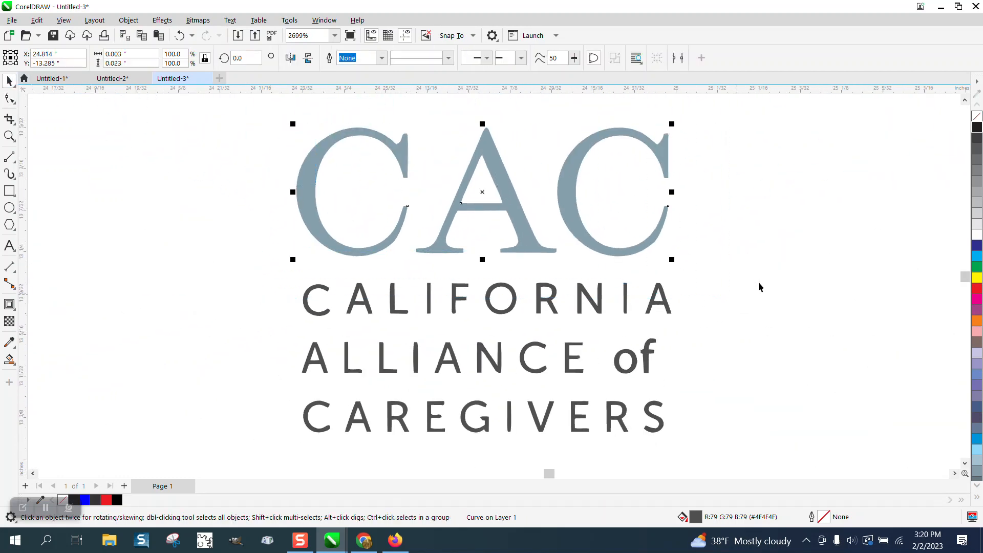
pyautogui.click(977, 127)
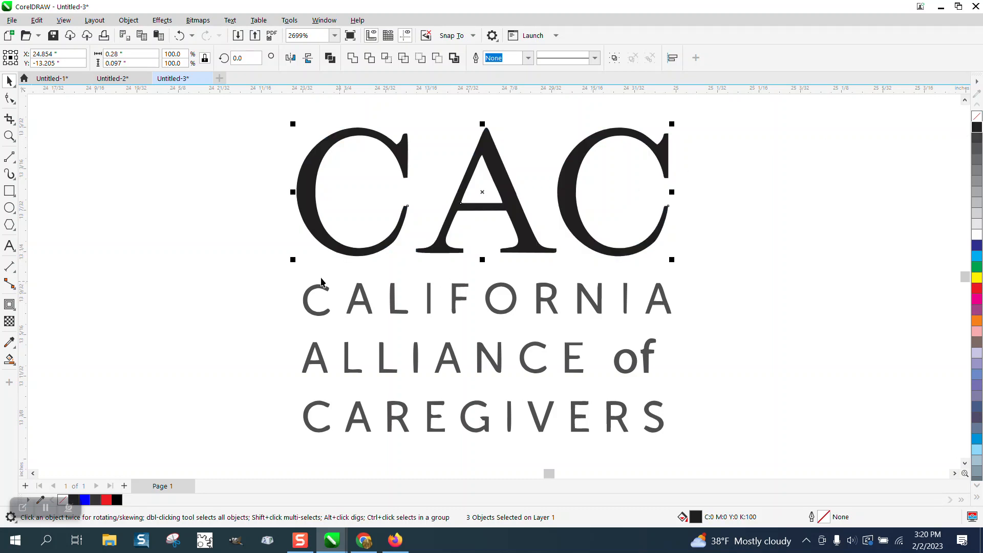
# Group all the logo lettering and move the group beneath the black circular emblem next to the capitol building
pyautogui.scroll(-2, 321, 282)
pyautogui.moveTo(277, 176); pyautogui.dragTo(597, 401)
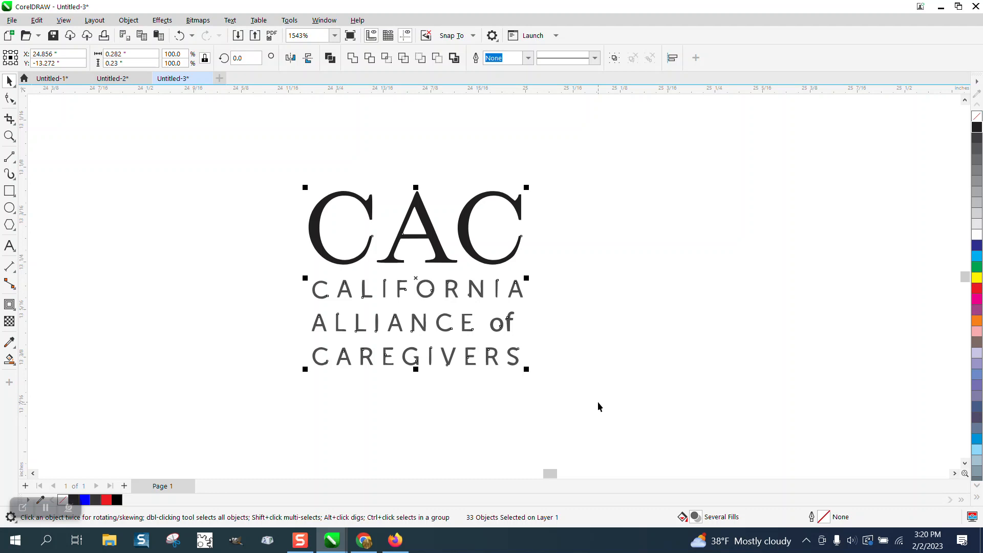
pyautogui.hotkey('ctrl', 'g')
pyautogui.scroll(-5, 568, 366)
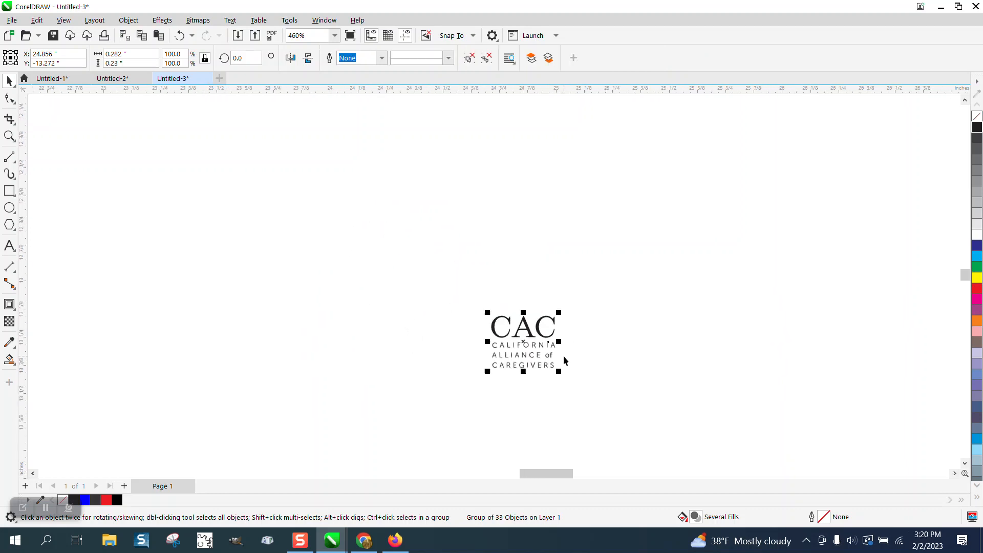
pyautogui.scroll(-2, 563, 361)
pyautogui.moveTo(548, 349); pyautogui.dragTo(97, 351)
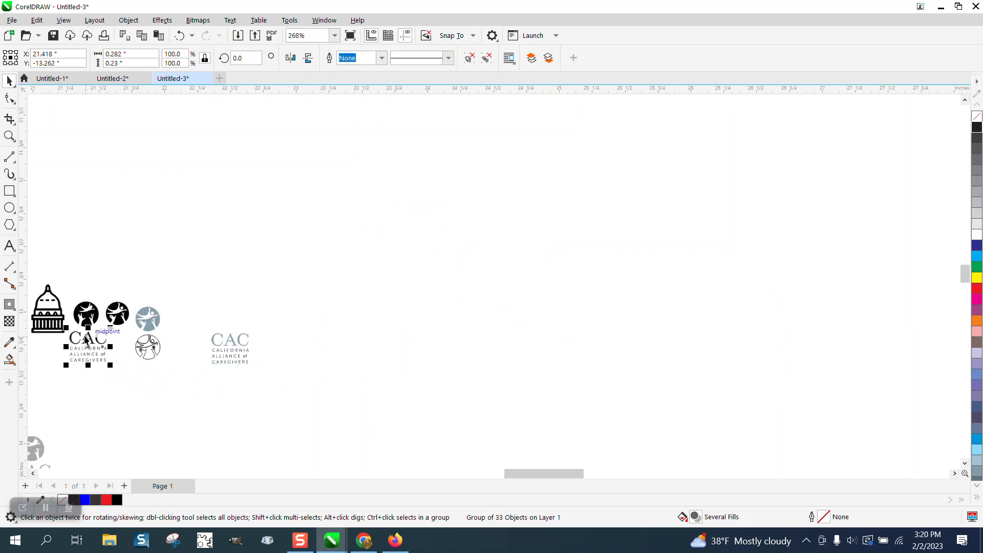
# Scale the lettering group down to about 79% and center it directly under the black circular emblem nearest the capitol building
pyautogui.click(9, 143)
pyautogui.moveTo(56, 297); pyautogui.dragTo(209, 372)
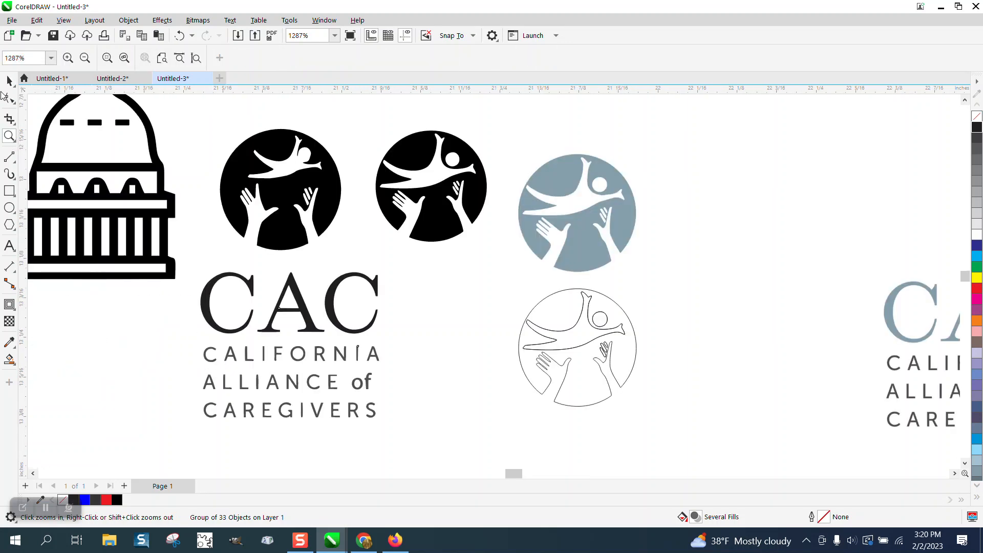
pyautogui.click(9, 80)
pyautogui.moveTo(383, 269); pyautogui.dragTo(345, 299)
pyautogui.moveTo(274, 363); pyautogui.dragTo(288, 321)
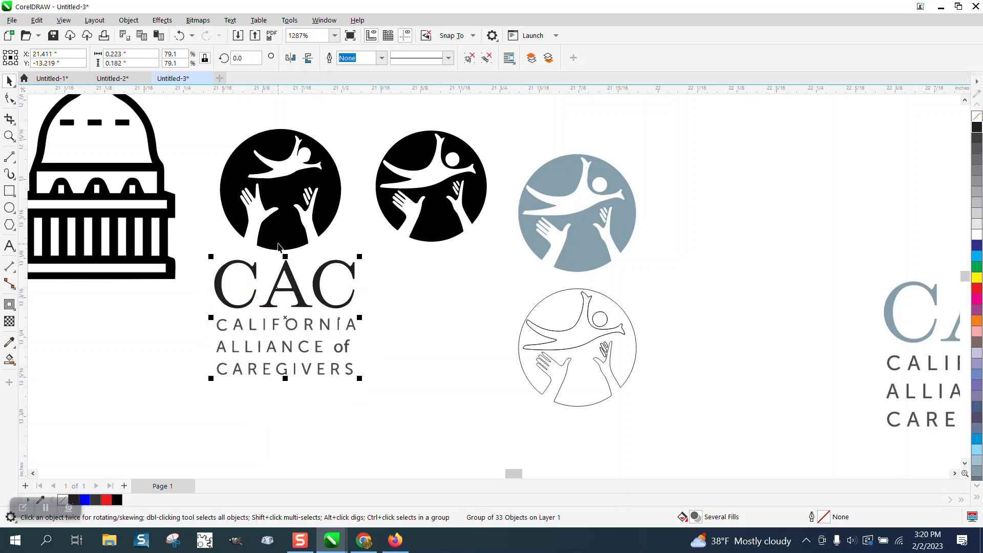
pyautogui.click(370, 253)
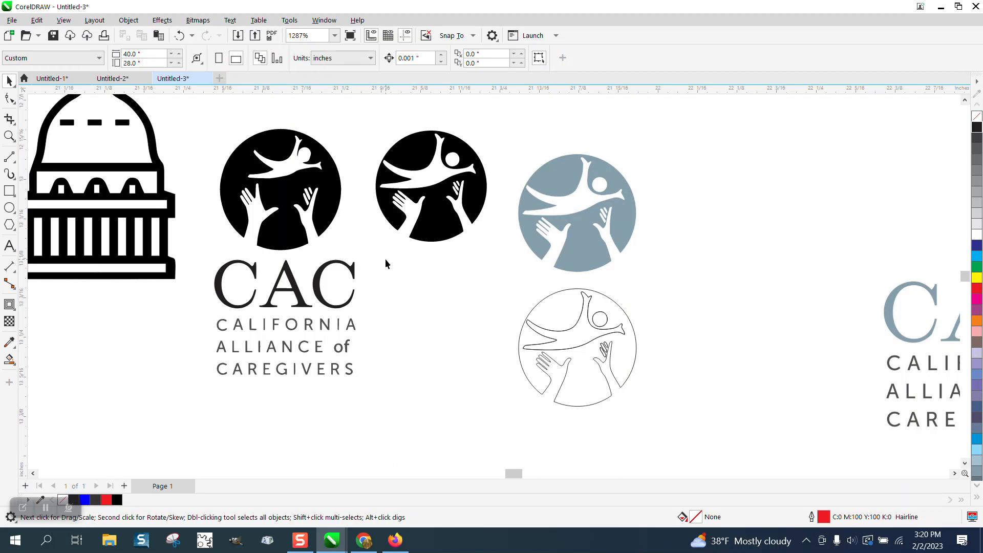